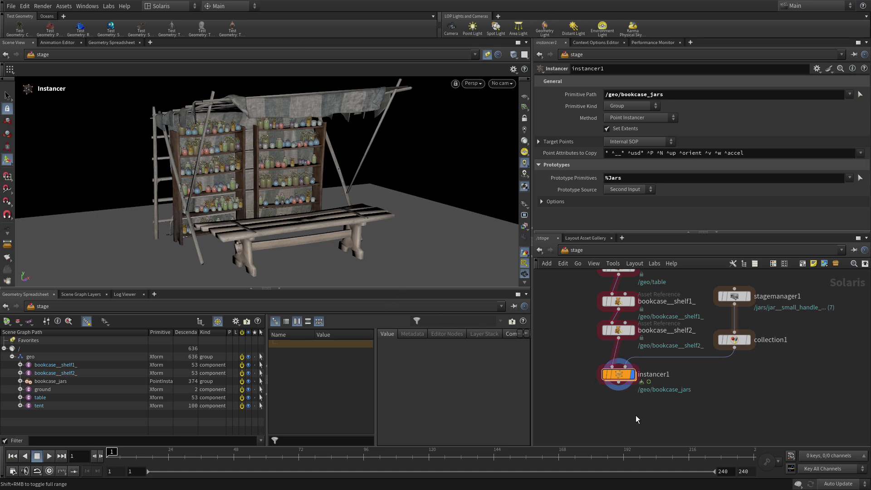
Add a Stage Manager node below instancer1, wire instancer1's output into it, and make it the displayed node
key(Tab)
text(stag)
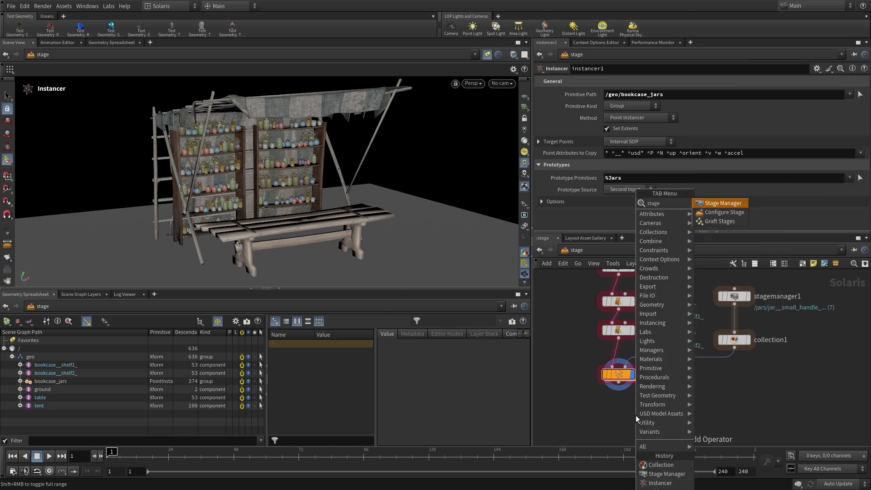
key(Return)
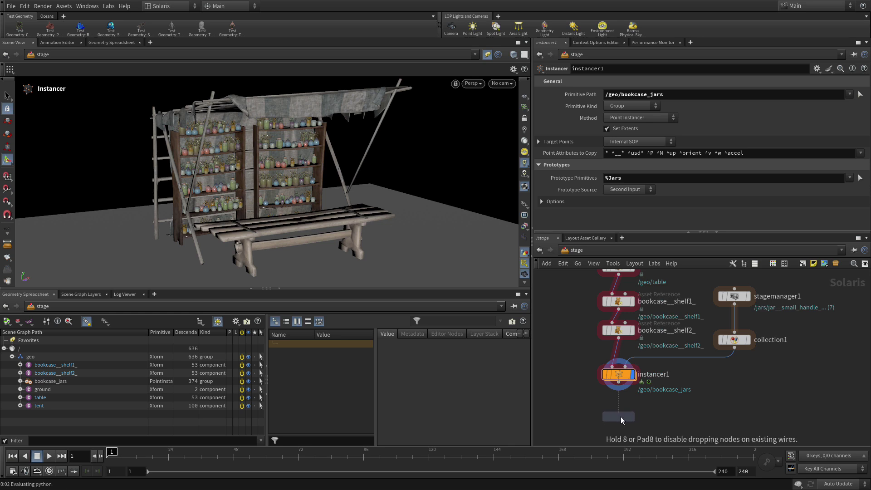
click(620, 417)
click(619, 383)
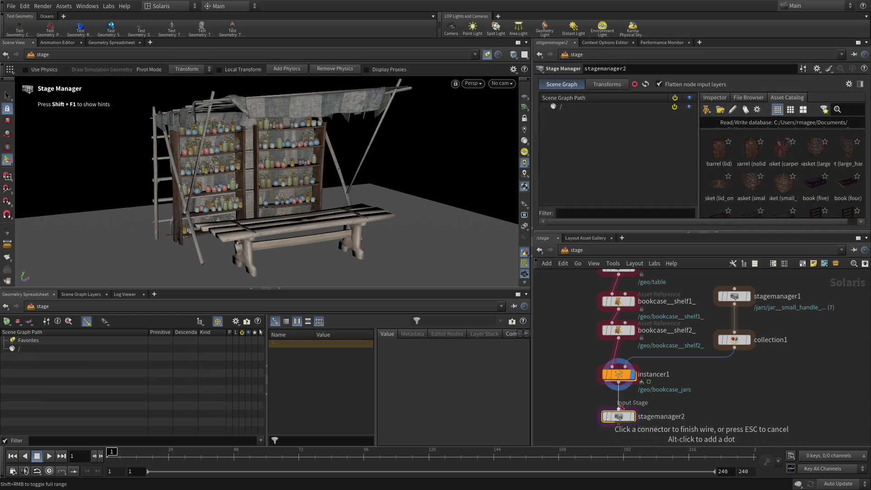
click(618, 408)
click(633, 417)
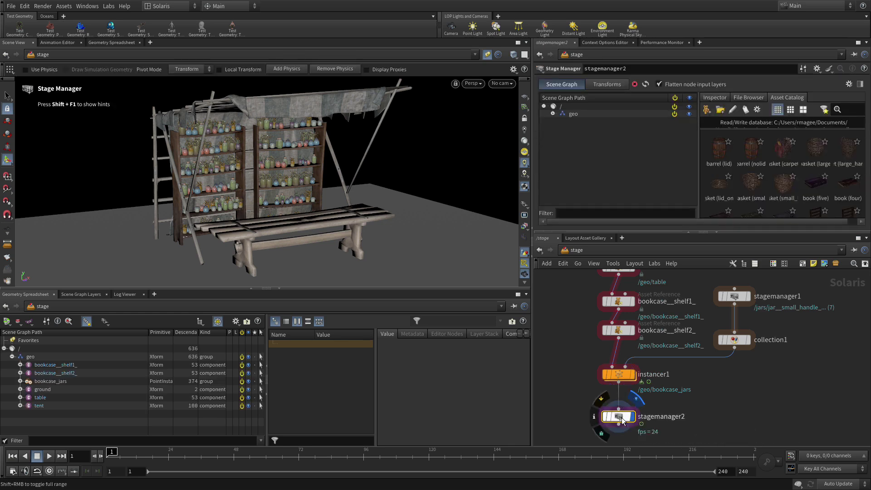
Add the barrel (lid) asset under the geo primitive and move it to the front of the table's left end
click(281, 290)
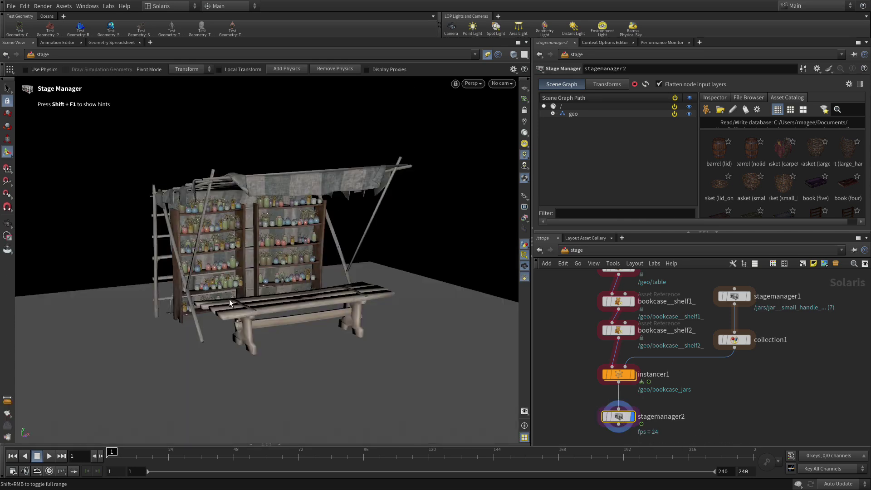
key(Escape)
scroll(286, 275, up, 3)
scroll(287, 275, up, 3)
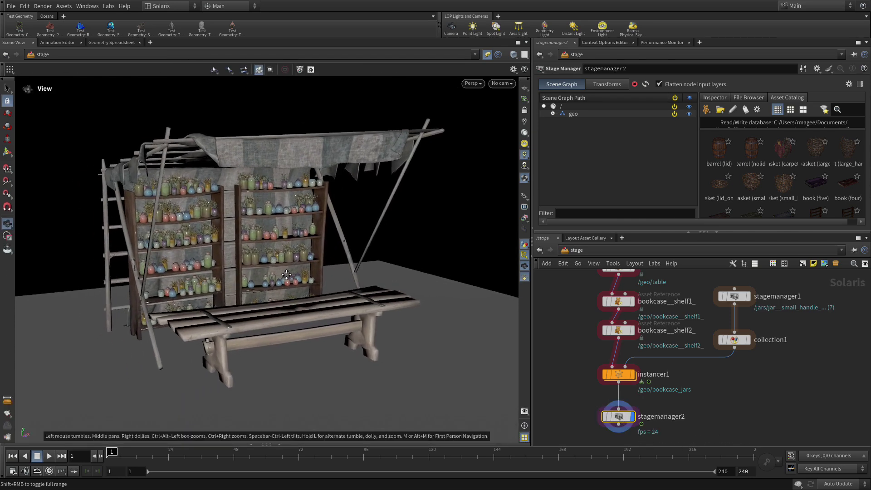
alt+middle_drag(286, 274, 303, 271)
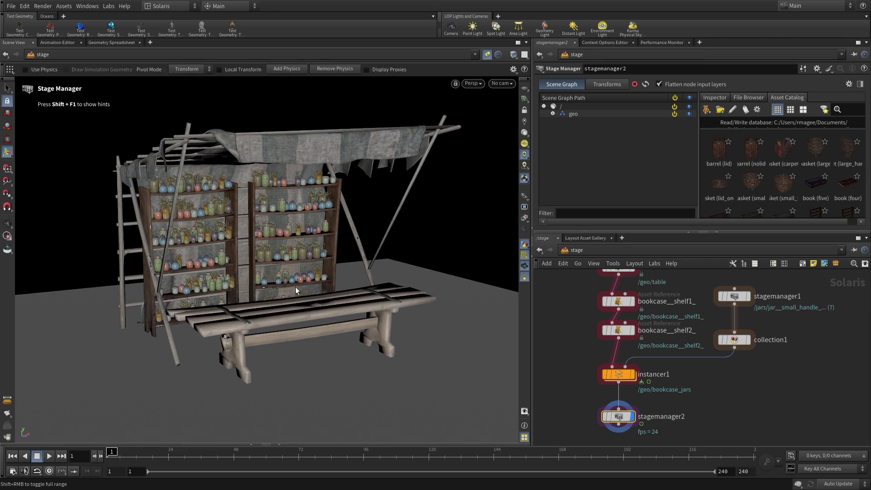
click(553, 114)
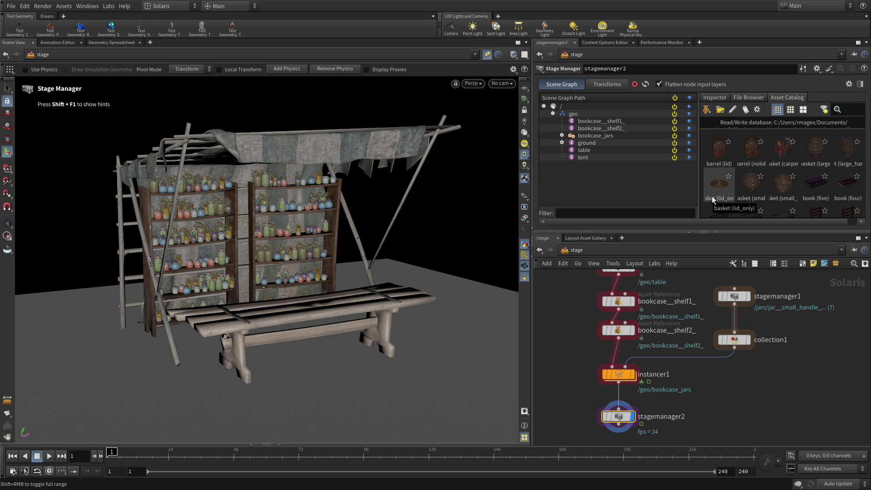
drag(719, 150, 583, 116)
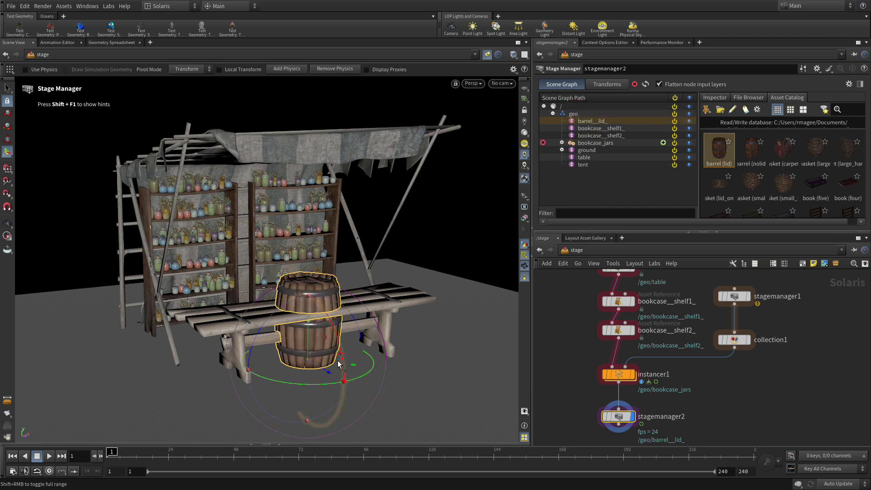
drag(338, 363, 175, 369)
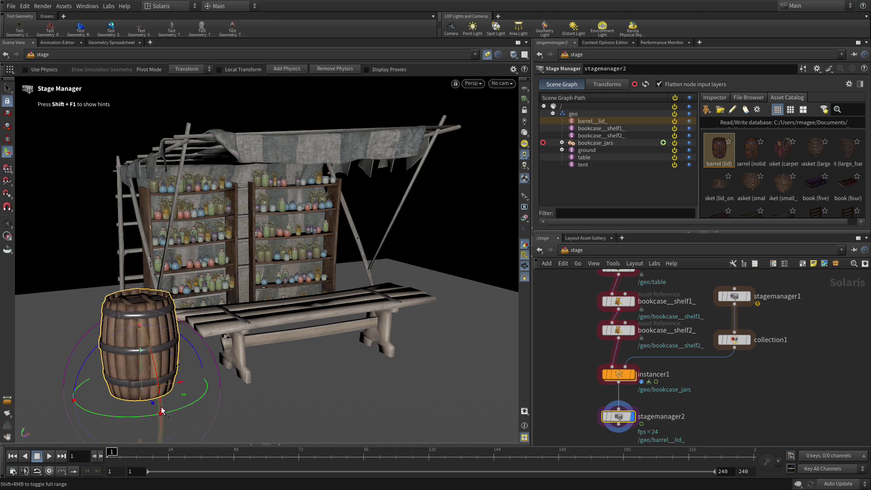
drag(154, 406, 184, 398)
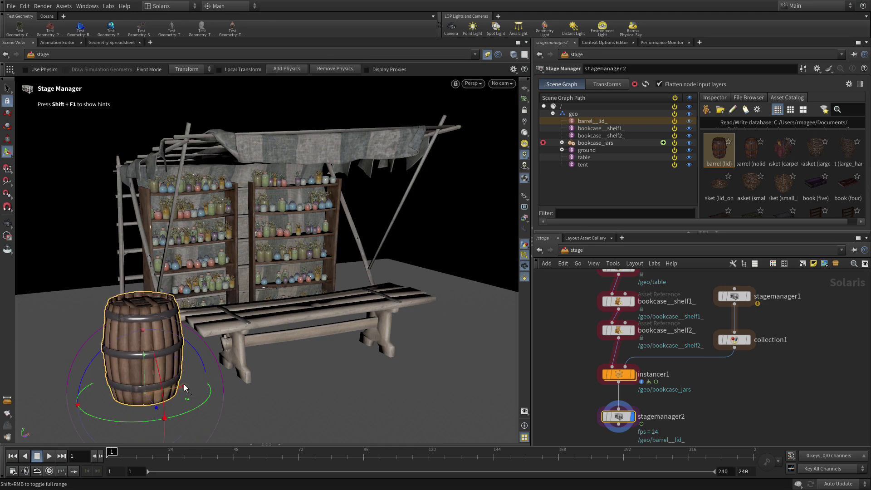
Duplicate the barrel twice, placing one copy behind the original and the other at the table's right end
alt+right_drag(385, 285, 308, 315)
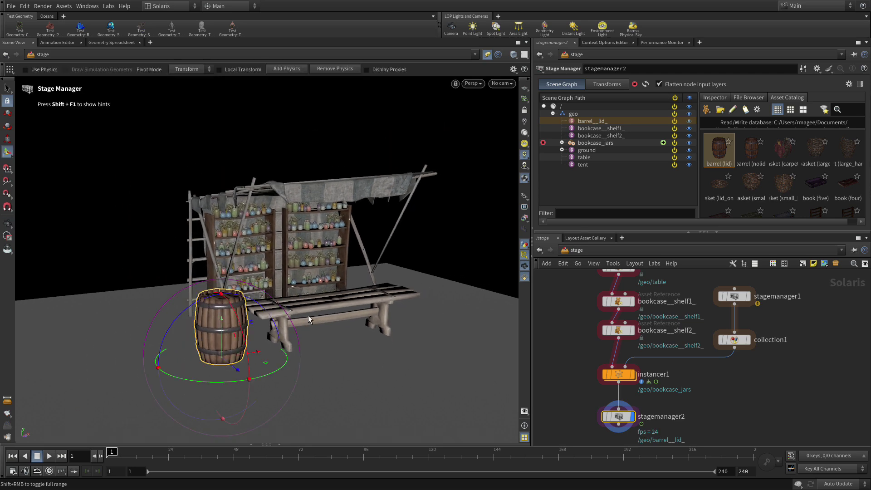
key(ctrl+d)
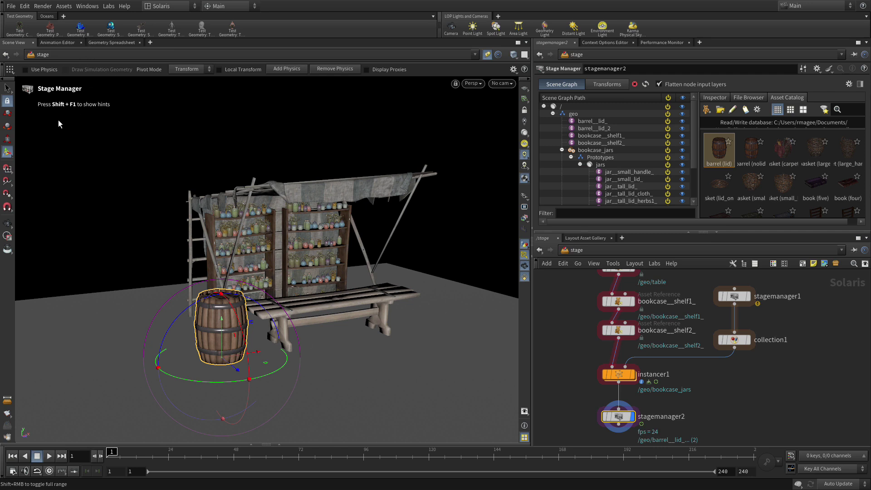
key(shift+F1)
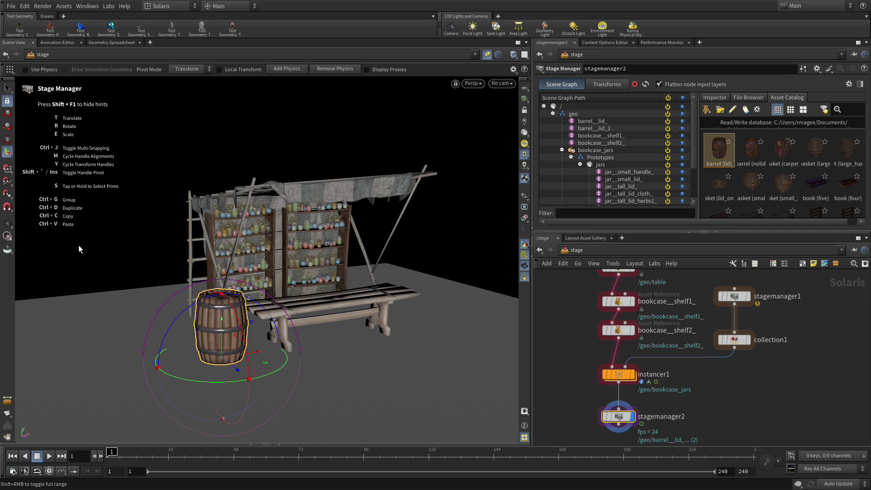
key(shift+F1)
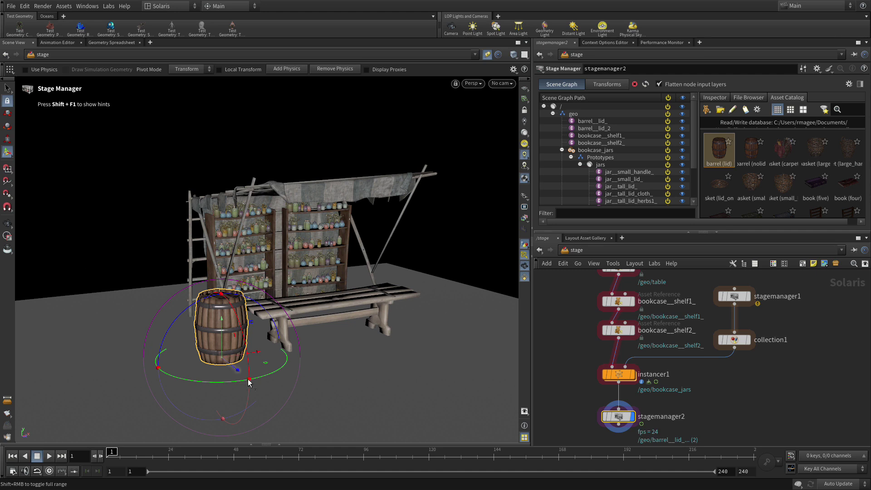
drag(236, 370, 210, 330)
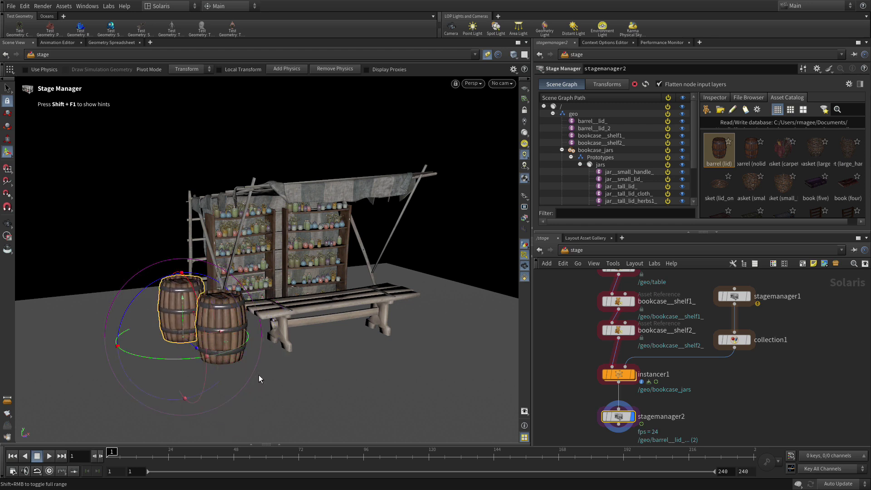
key(ctrl+d)
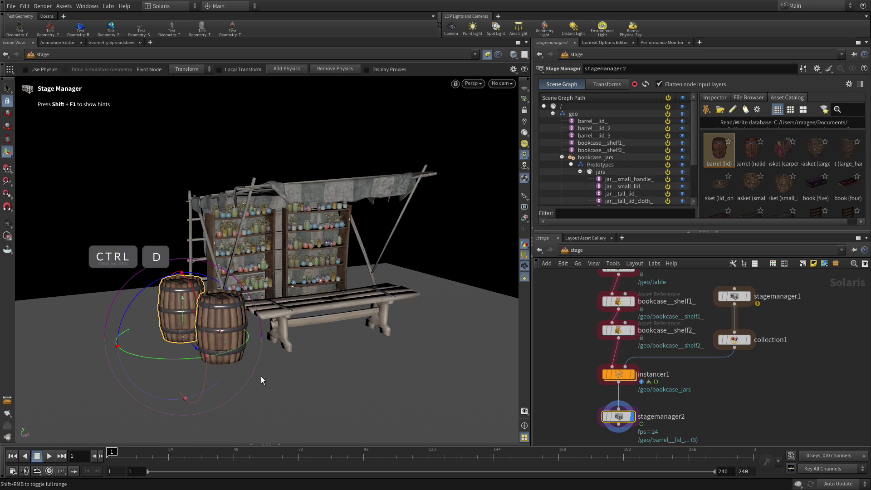
drag(210, 334, 448, 335)
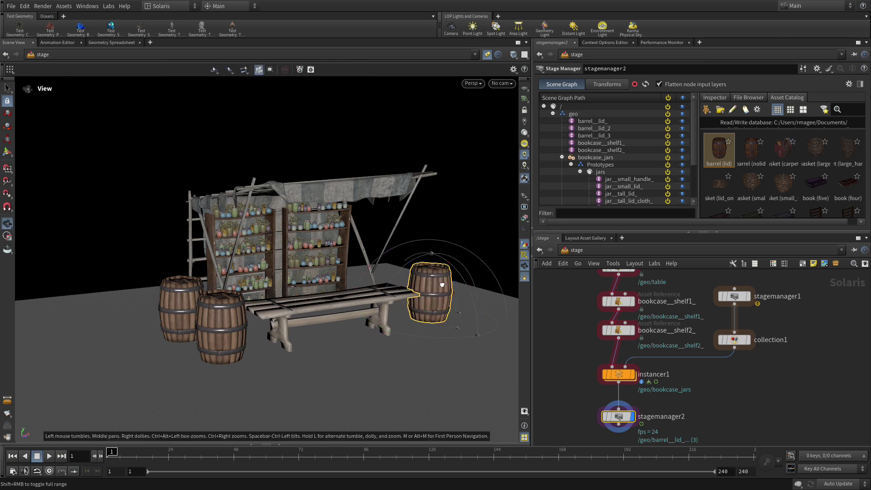
Select the front barrel at the table's left end, nudge it slightly, and review the Stage Manager's list of transformed primitives
alt+drag(442, 287, 390, 285)
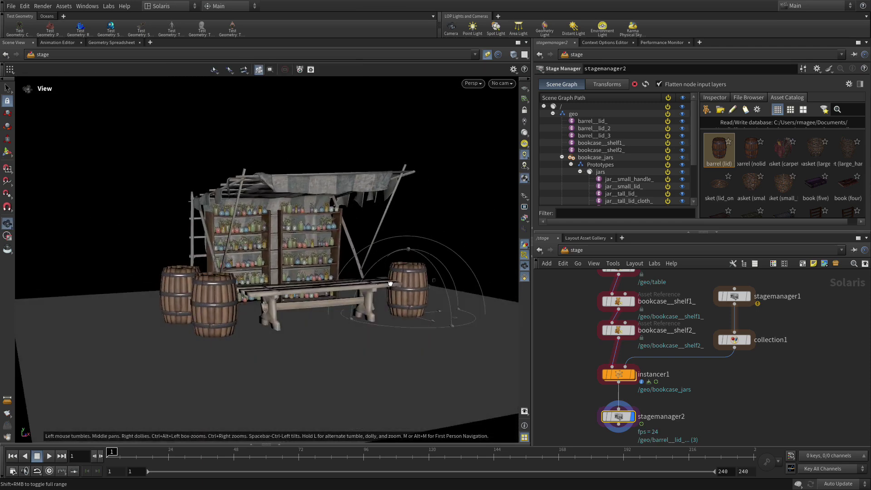
alt+right_drag(380, 320, 401, 292)
alt+middle_drag(368, 321, 354, 300)
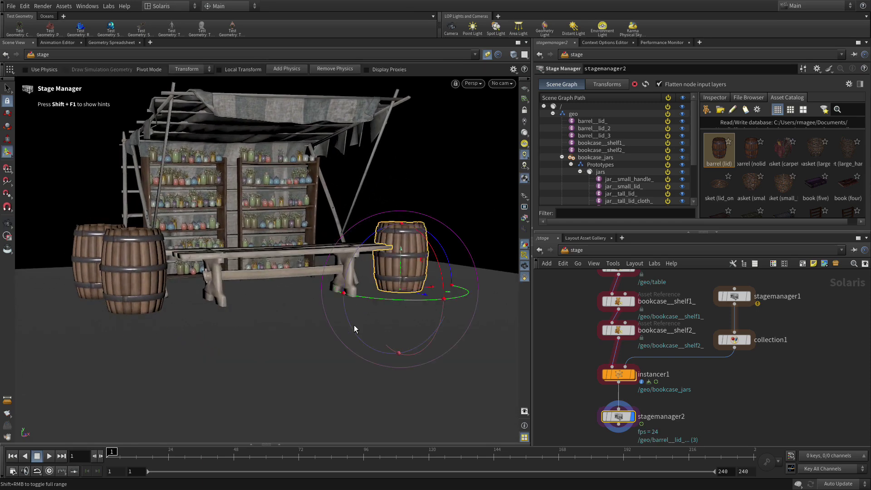
key(s)
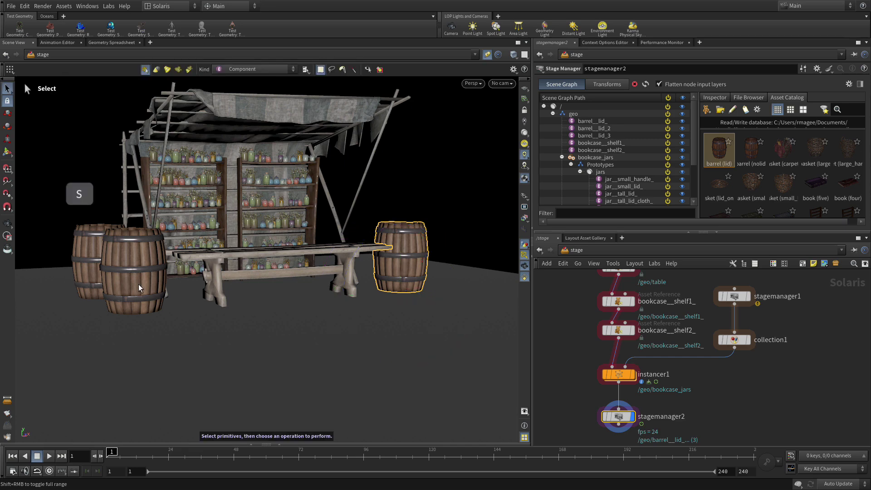
click(138, 284)
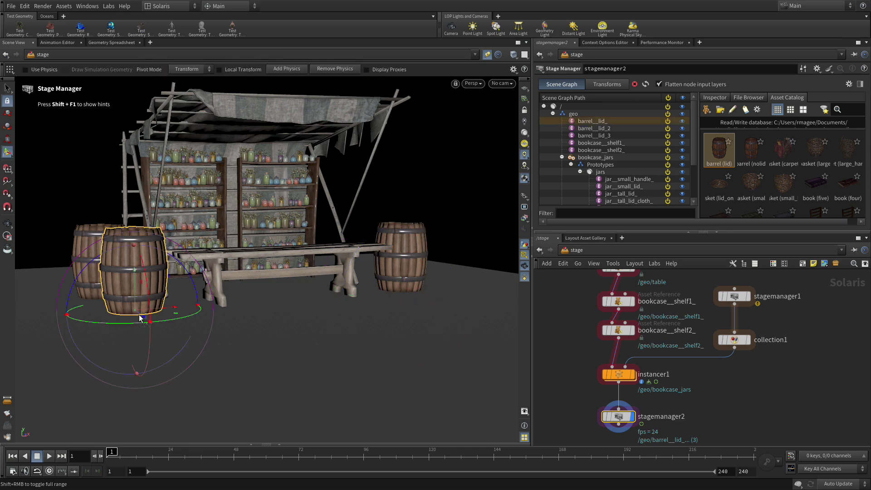
drag(143, 320, 145, 323)
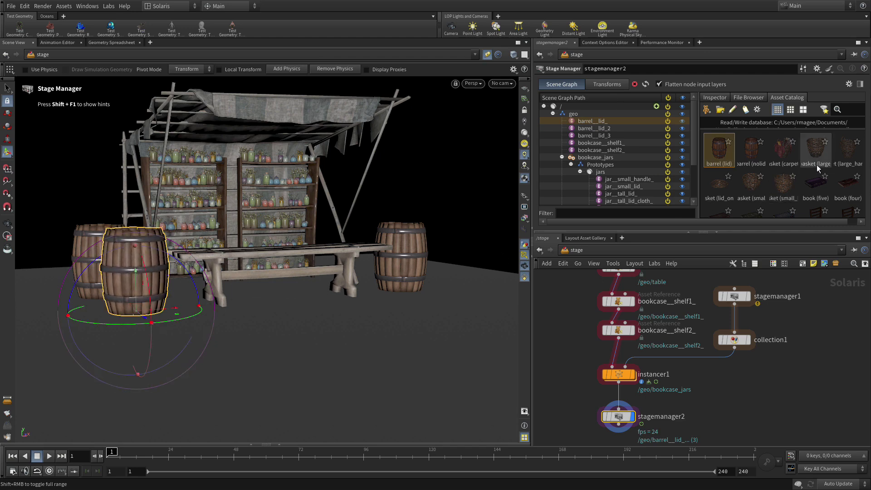
click(620, 84)
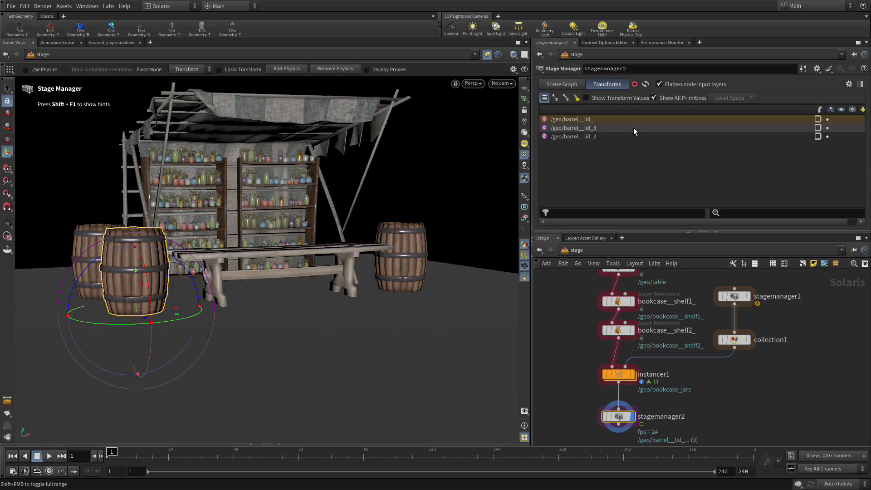
click(567, 88)
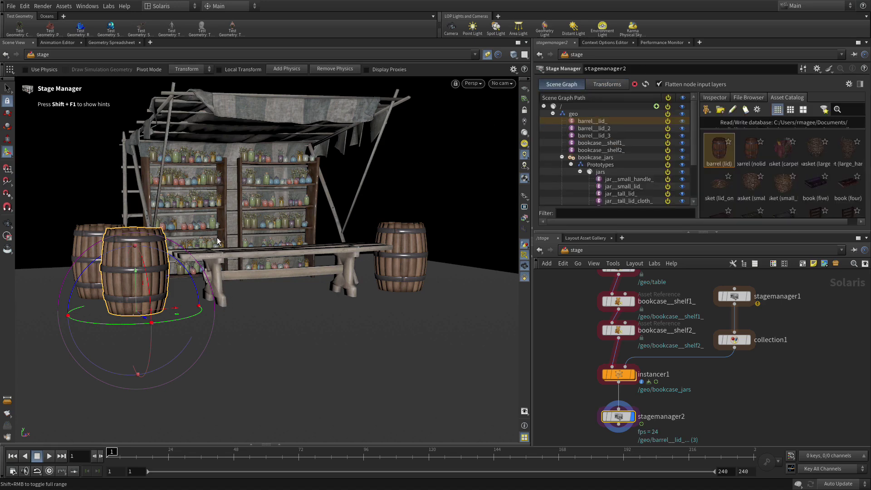
Switch the front barrel's geo variant to nolid
alt+drag(219, 248, 121, 293)
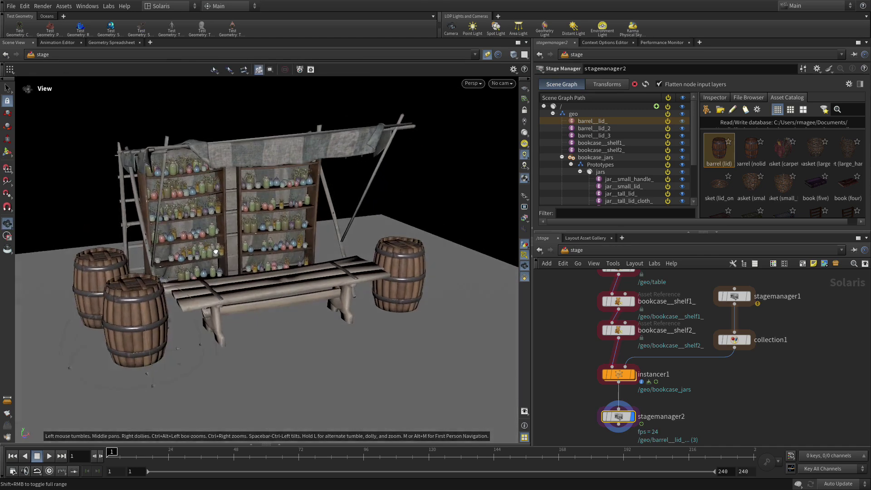
right_click(121, 312)
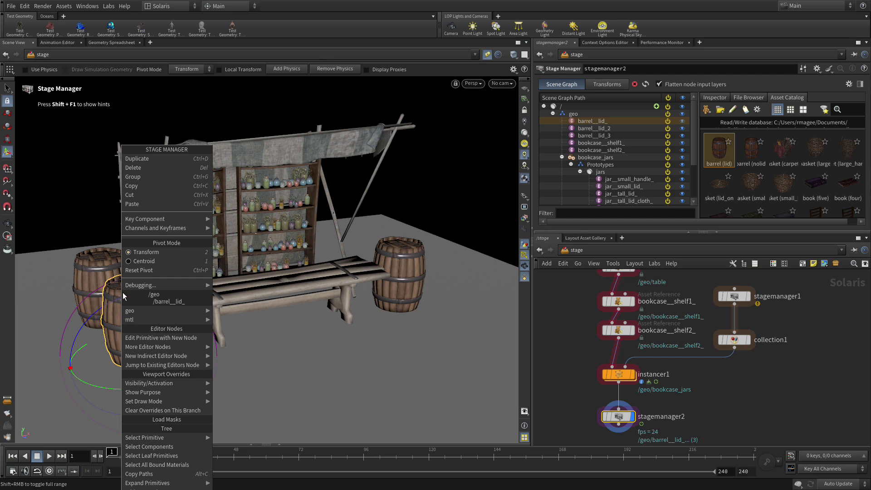
mouse_move(156, 309)
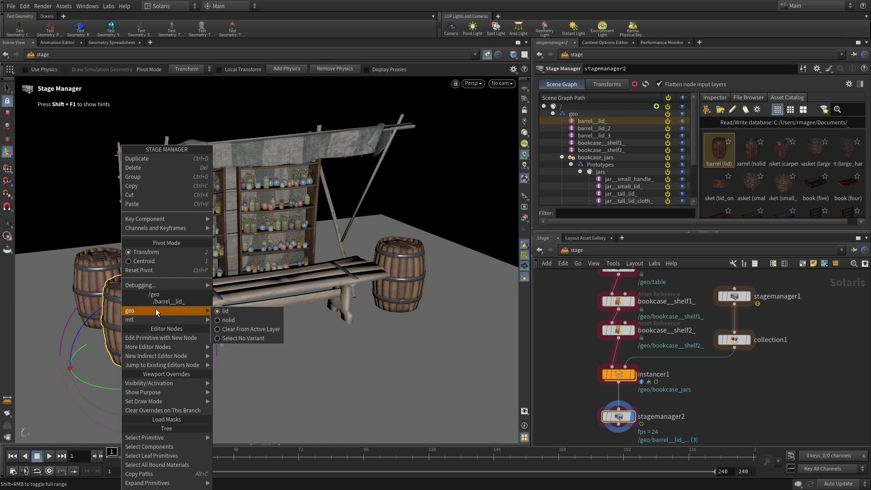
click(246, 320)
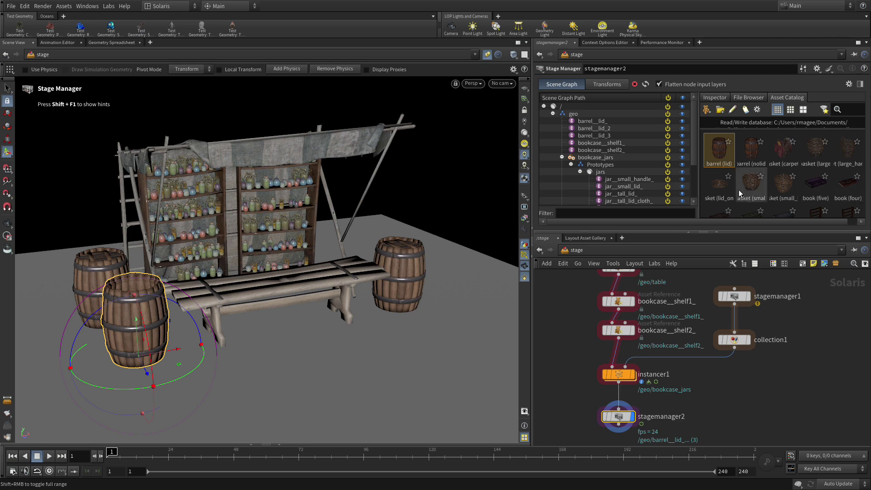
Add the broom (stick3) asset under geo, then move it into the open front barrel and tilt it against the rim
drag(745, 155, 272, 297)
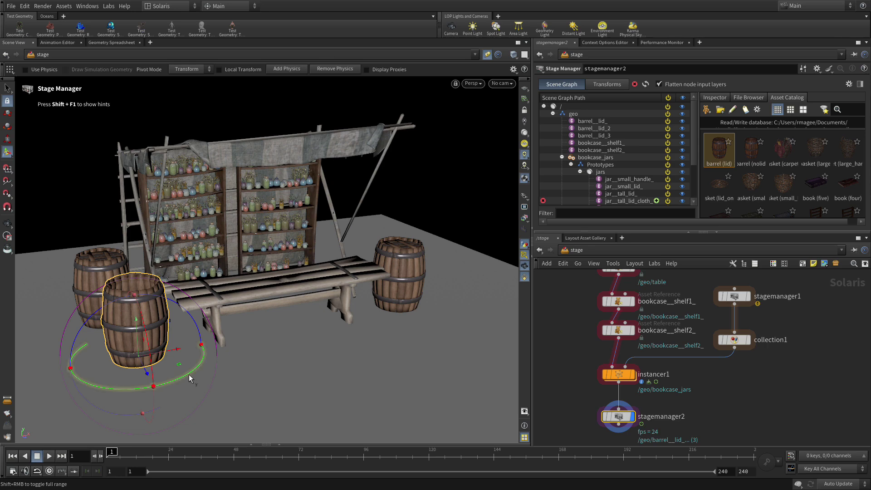
scroll(786, 185, down, 2)
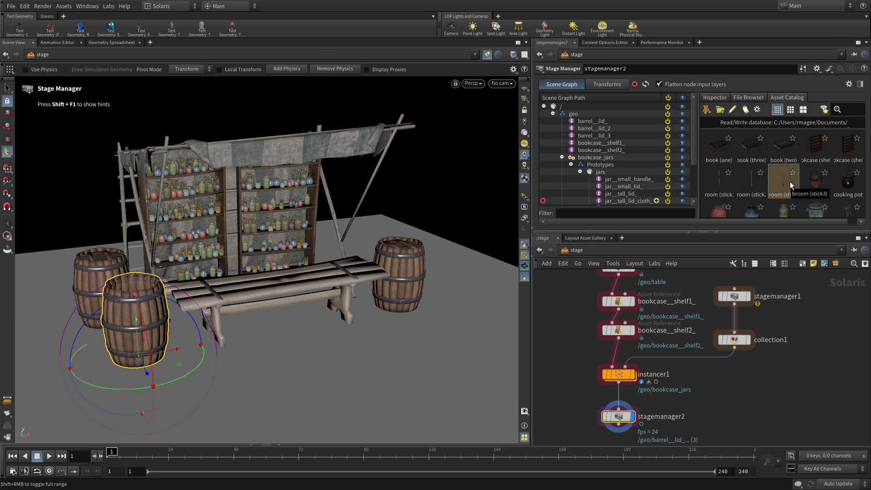
drag(782, 178, 577, 117)
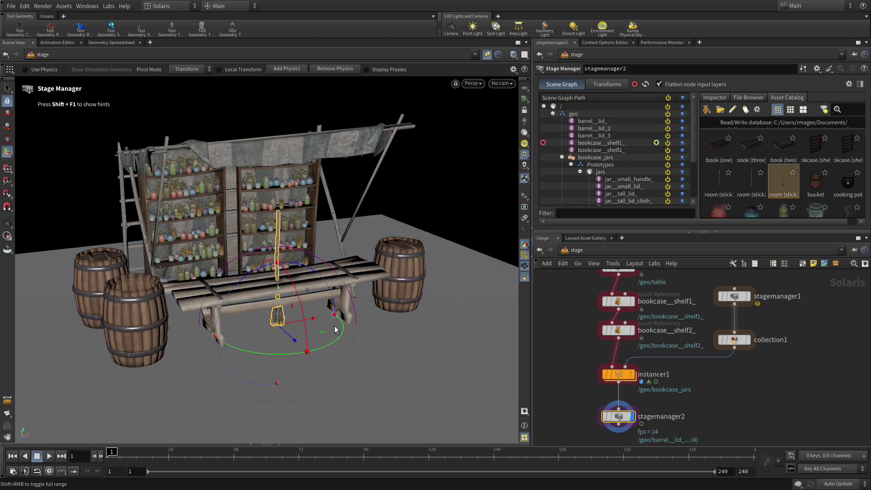
drag(312, 318, 181, 345)
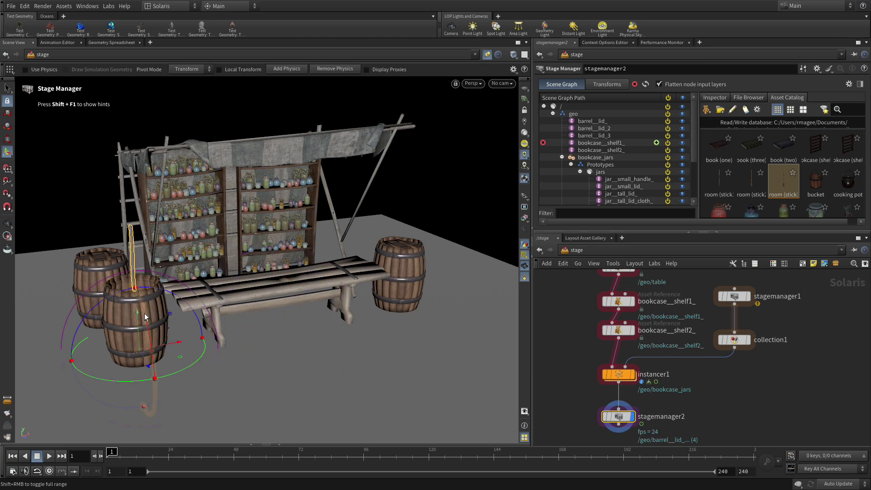
drag(144, 311, 183, 309)
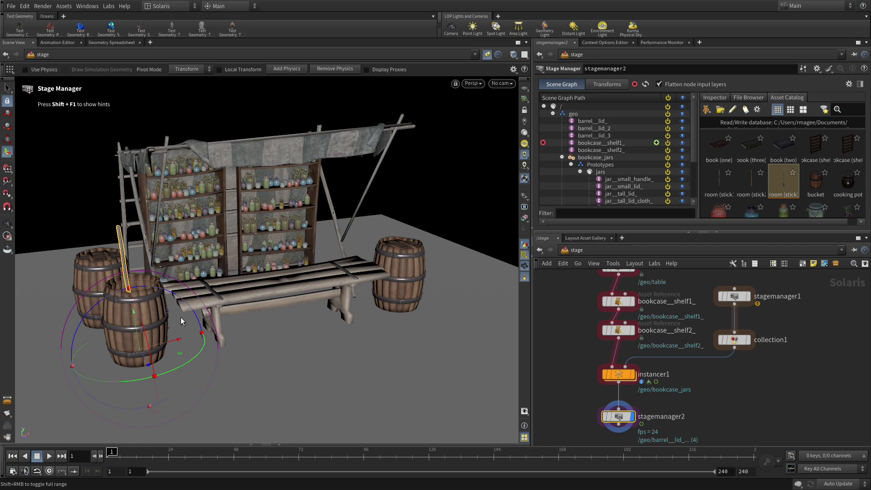
Duplicate the broom twice, keeping one copy tilted in the open front barrel and leaning the other upright against the rear barrel
key(ctrl+d)
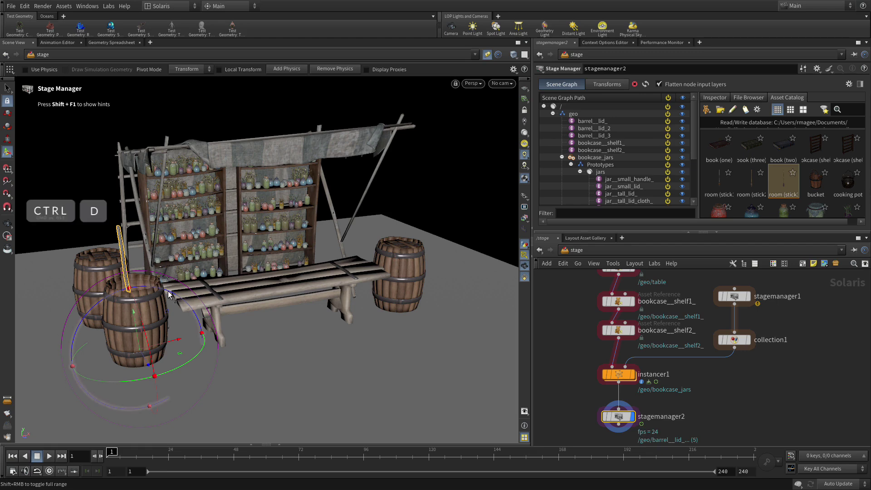
drag(169, 291, 71, 355)
key(ctrl+d)
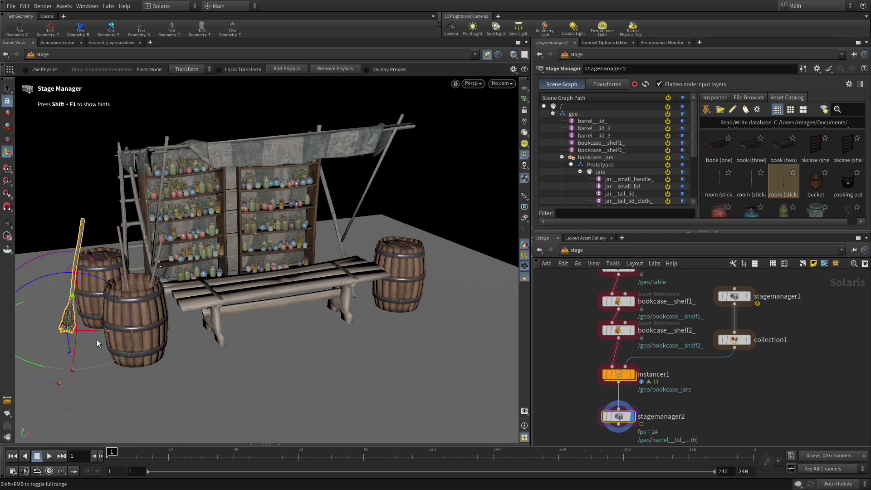
drag(48, 252, 198, 298)
drag(191, 346, 136, 307)
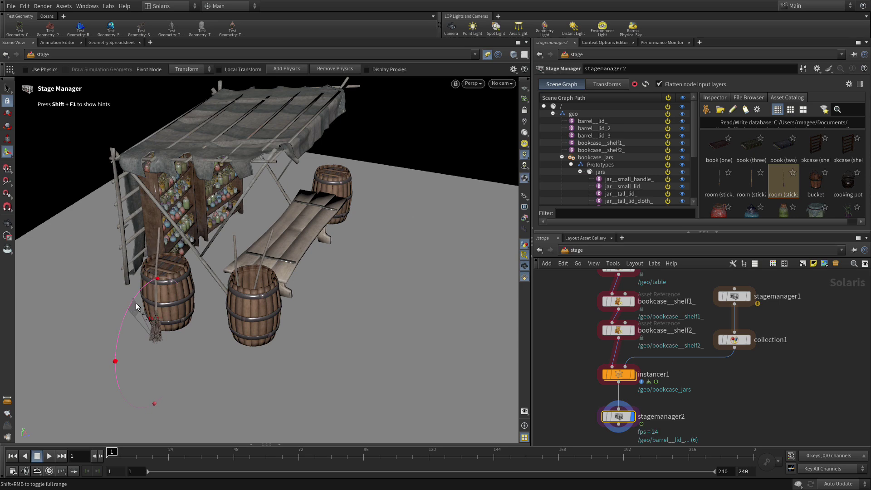
alt+drag(325, 336, 265, 307)
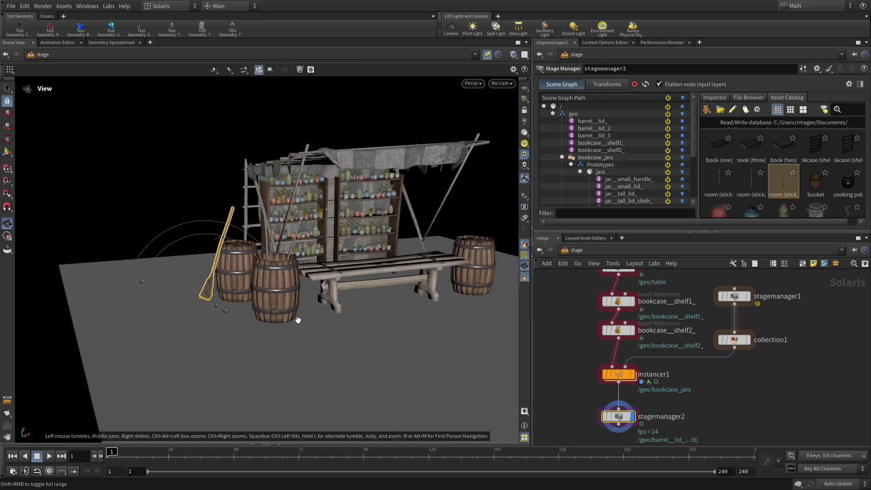
alt+right_drag(298, 320, 379, 284)
alt+middle_drag(379, 284, 247, 325)
alt+drag(247, 324, 261, 337)
key(Return)
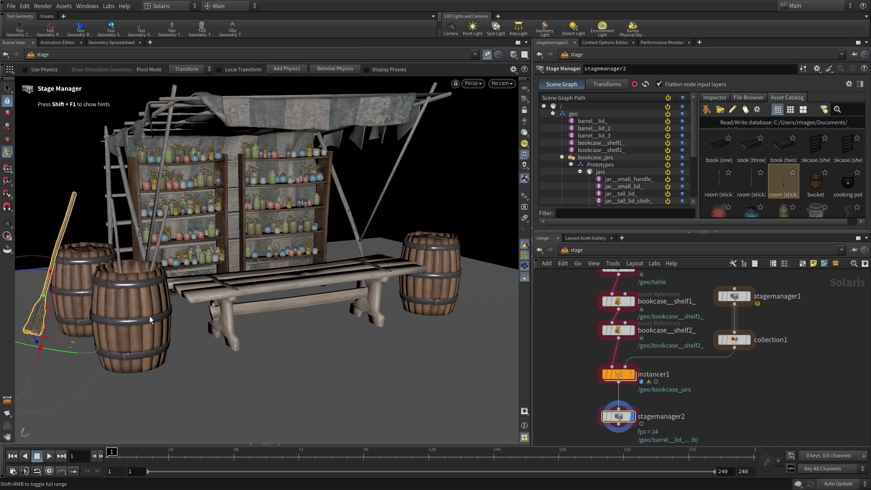
Switch the original broom in the front barrel to the geo variant stick2
click(118, 250)
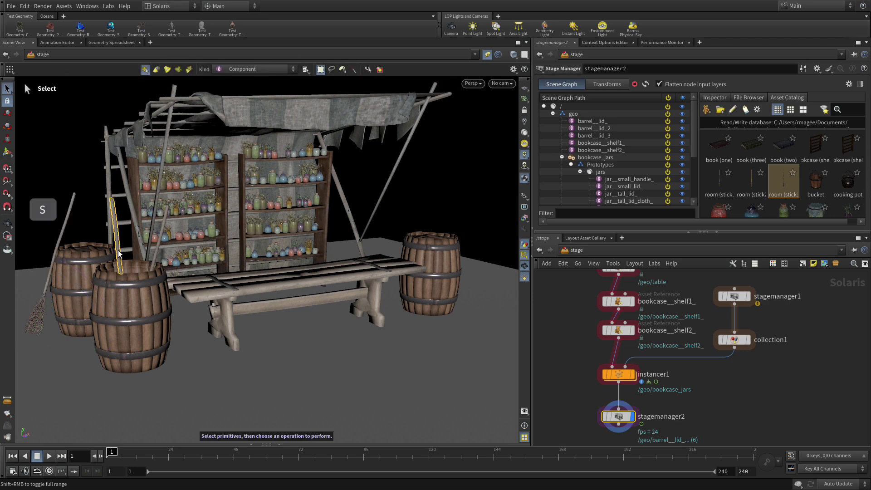
right_click(118, 249)
mouse_move(191, 311)
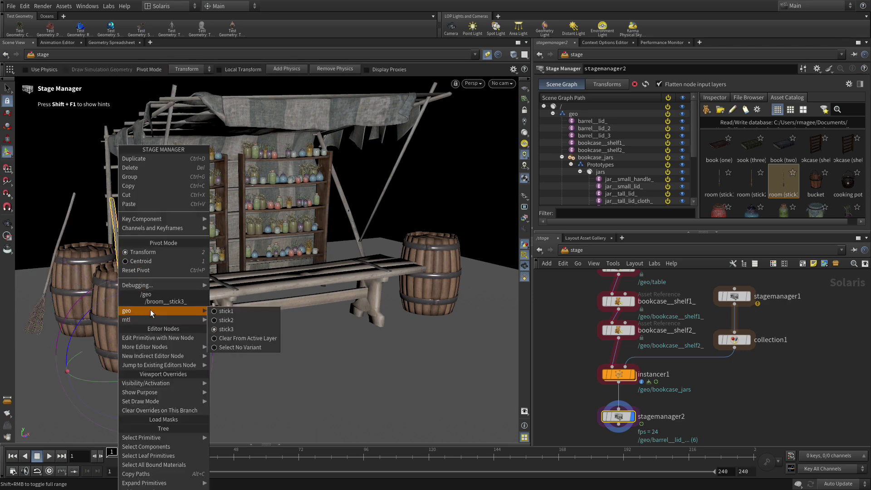
click(229, 320)
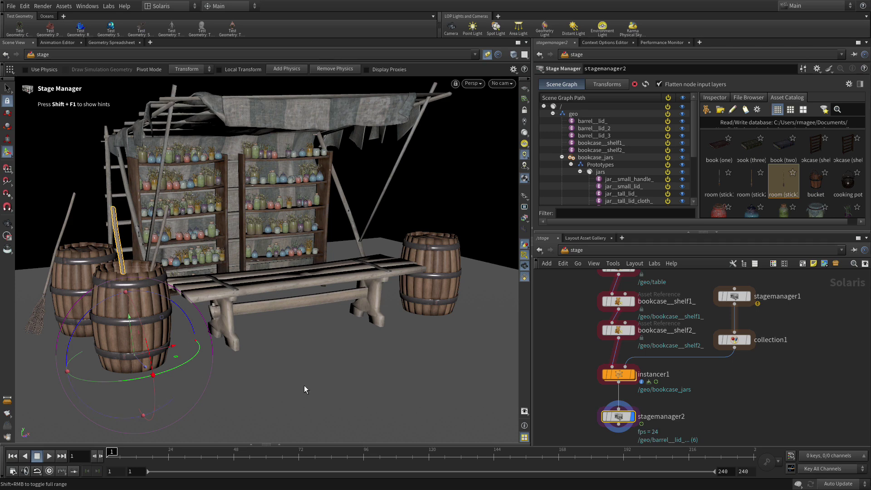
Switch the duplicated broom in the front barrel, the one nearer the table, to the geo variant stick1
key(s)
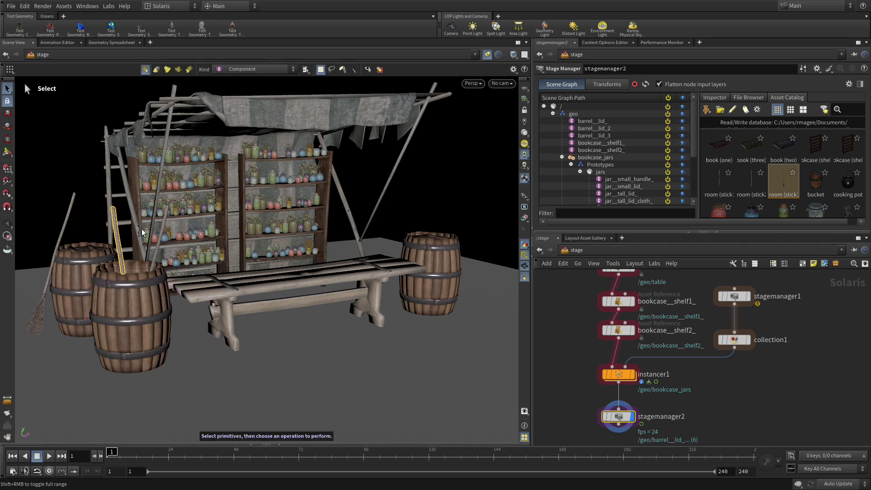
key(Return)
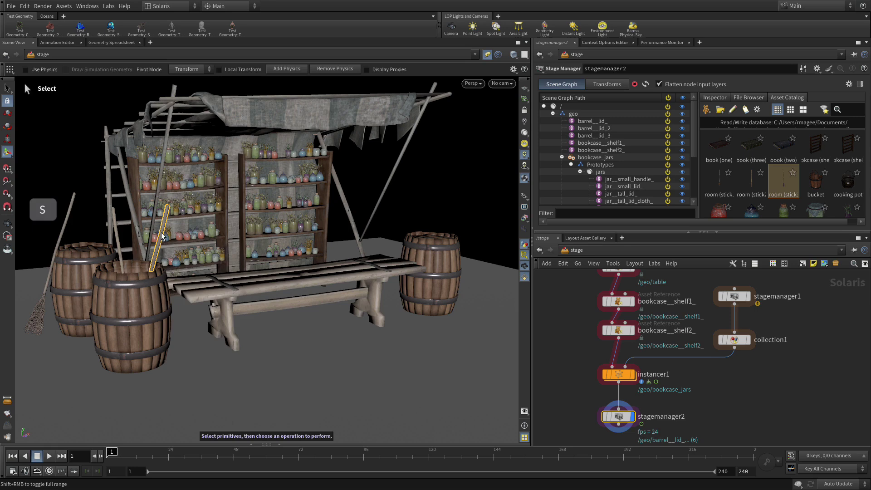
right_click(163, 236)
mouse_move(194, 313)
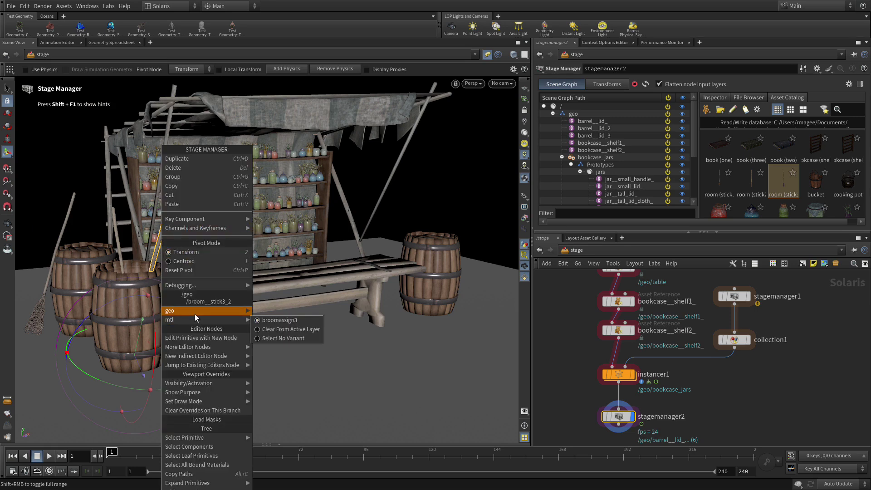
click(260, 313)
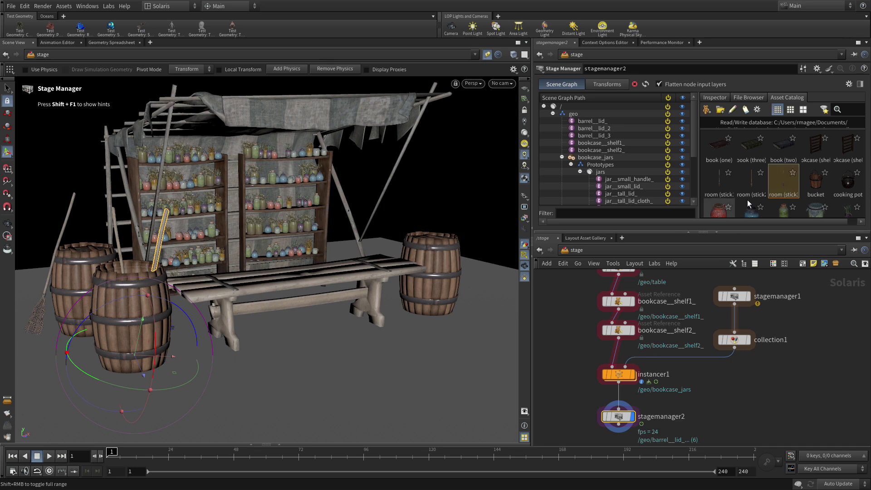
Browse the asset catalog and add the pot (metal) asset at the barrel by the table's right end, with snapping on
scroll(765, 198, down, 4)
scroll(765, 198, up, 5)
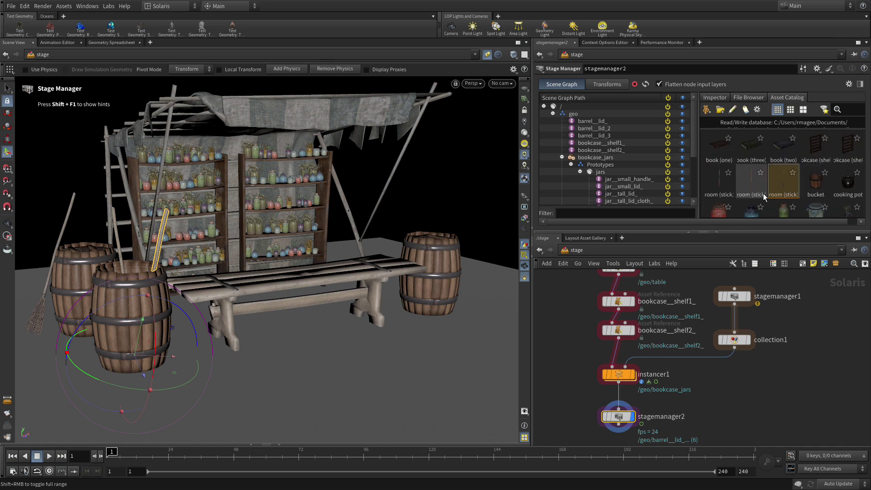
scroll(779, 194, down, 4)
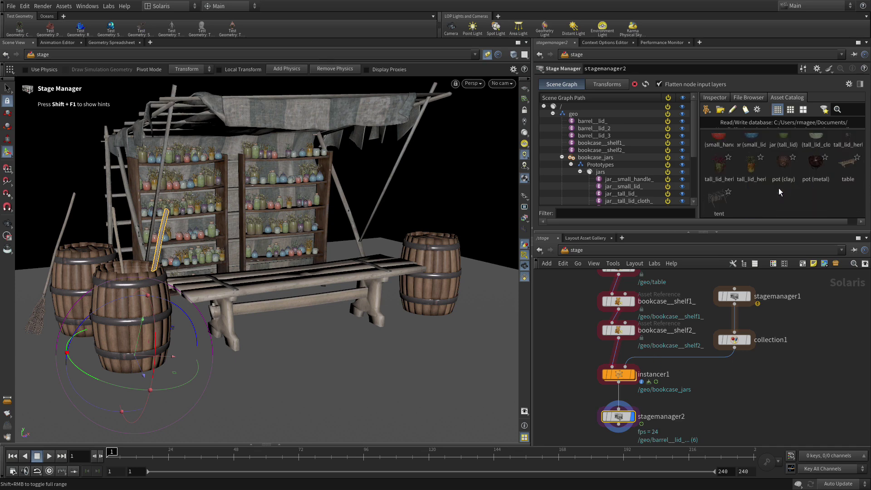
scroll(778, 192, up, 5)
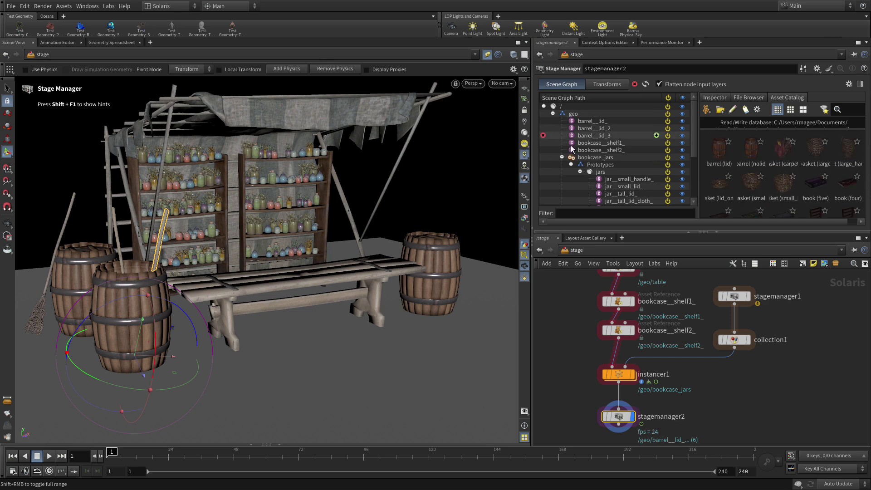
scroll(819, 186, down, 8)
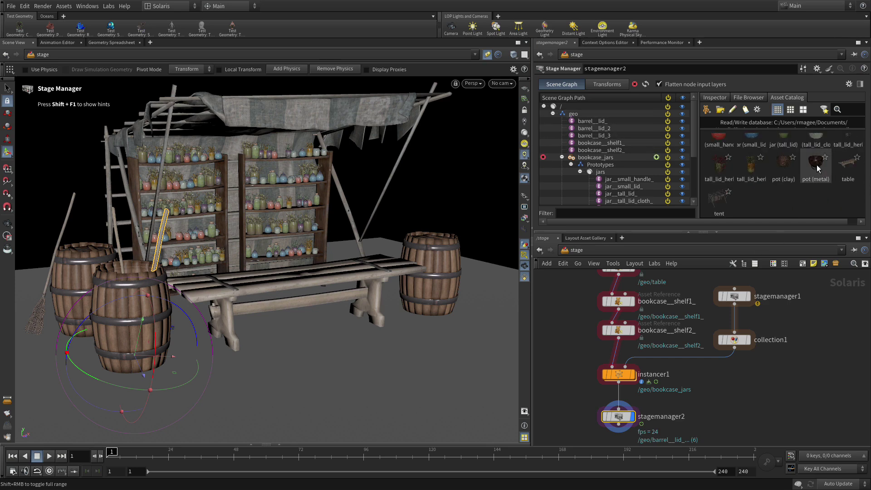
drag(818, 167, 366, 338)
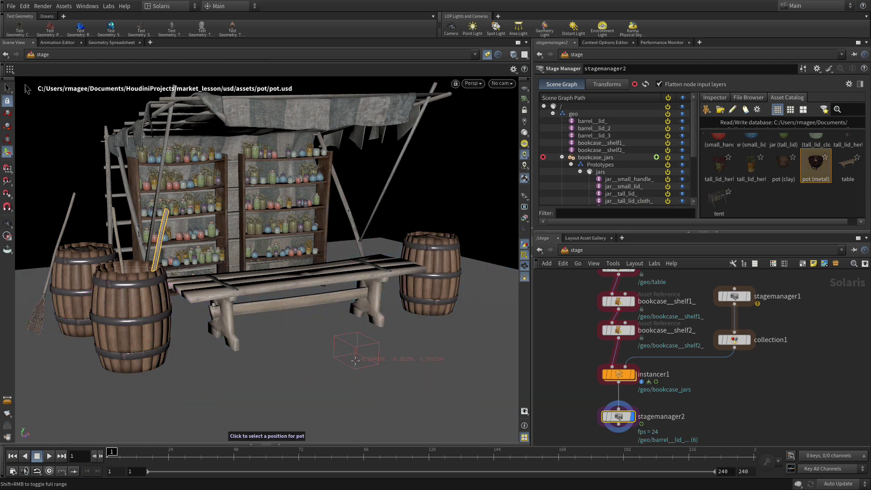
key(ctrl+j)
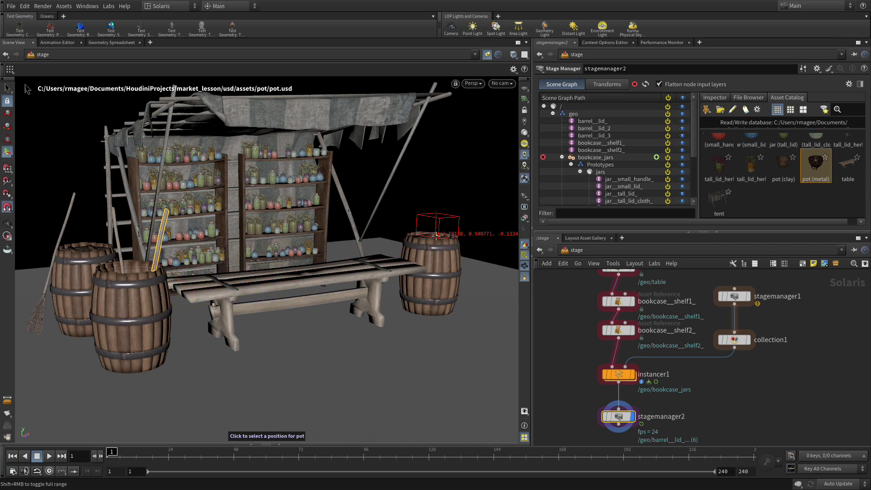
alt+drag(443, 235, 431, 248)
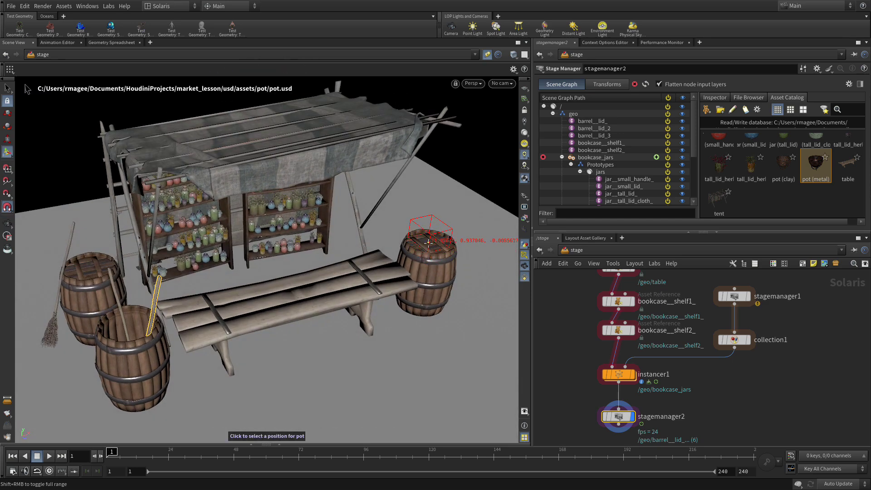
click(429, 243)
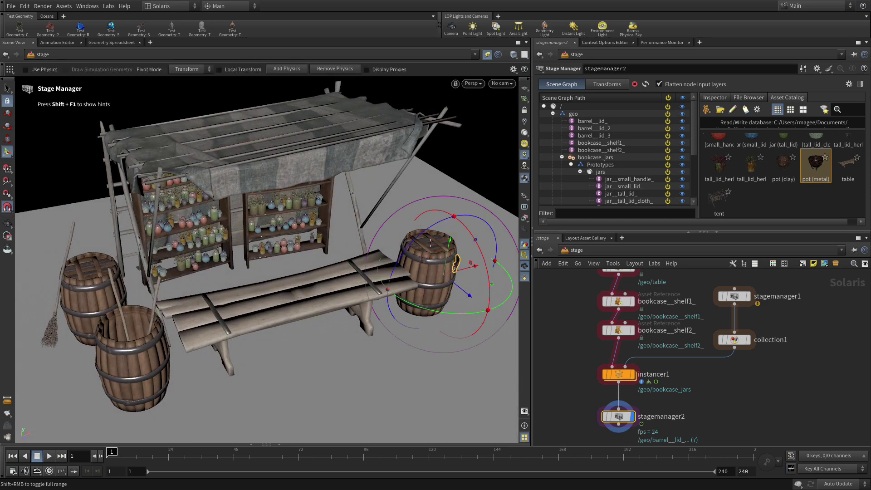
Move the pot up onto the right barrel's lid, and from there onto the table's left end
mouse_move(443, 257)
alt+mouse_down()
mouse_move(350, 229)
mouse_move(436, 244)
alt+mouse_up()
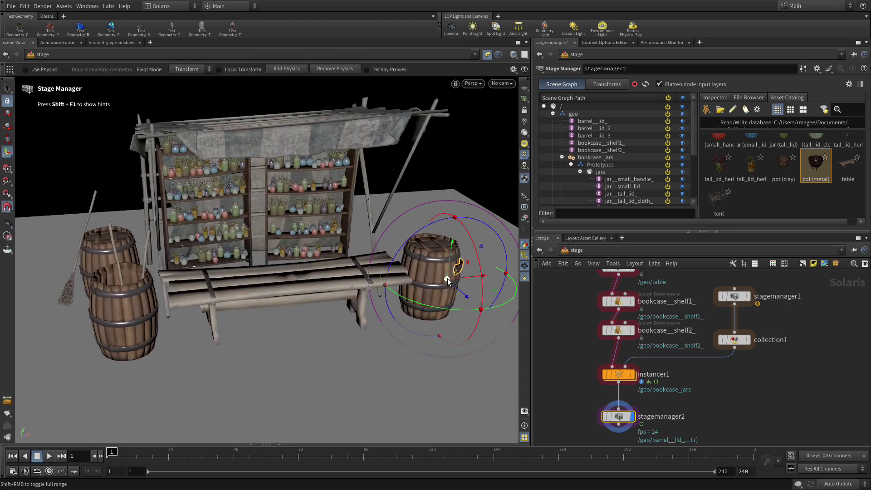
drag(448, 280, 426, 256)
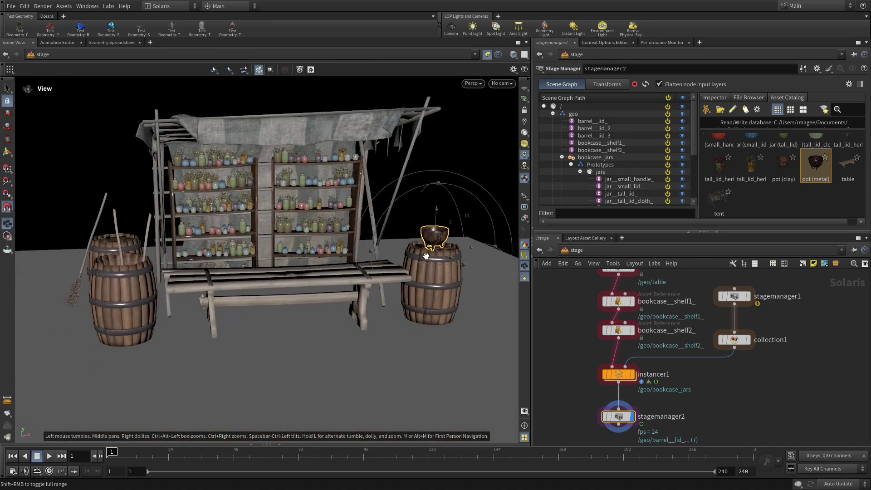
alt+right_drag(426, 255, 474, 229)
key(Return)
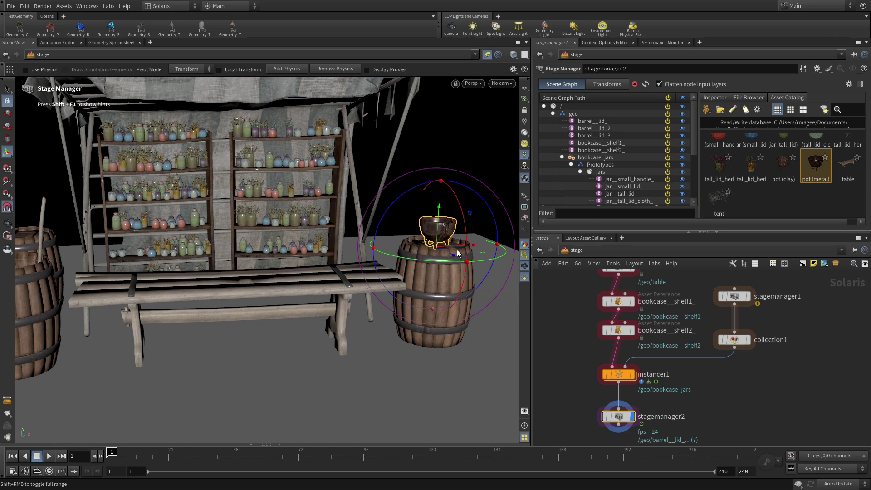
drag(457, 247, 206, 316)
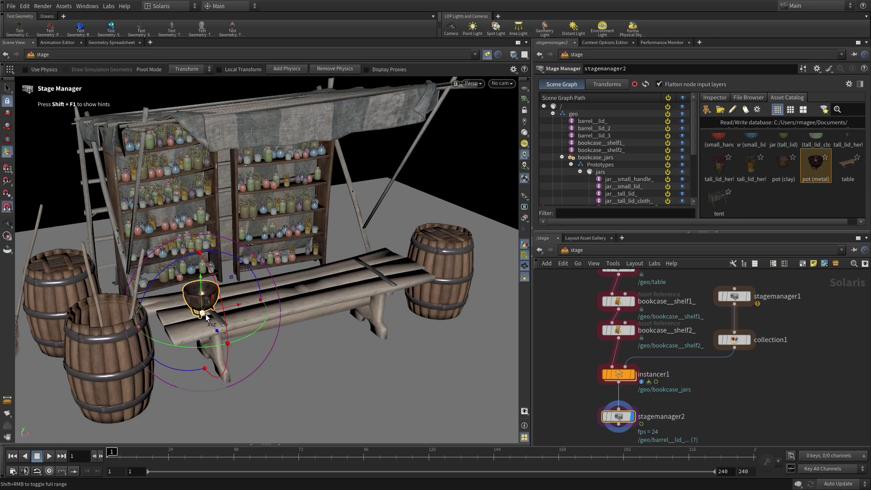
Switch the pot's mtl variant to clay
right_click(202, 309)
mouse_move(217, 320)
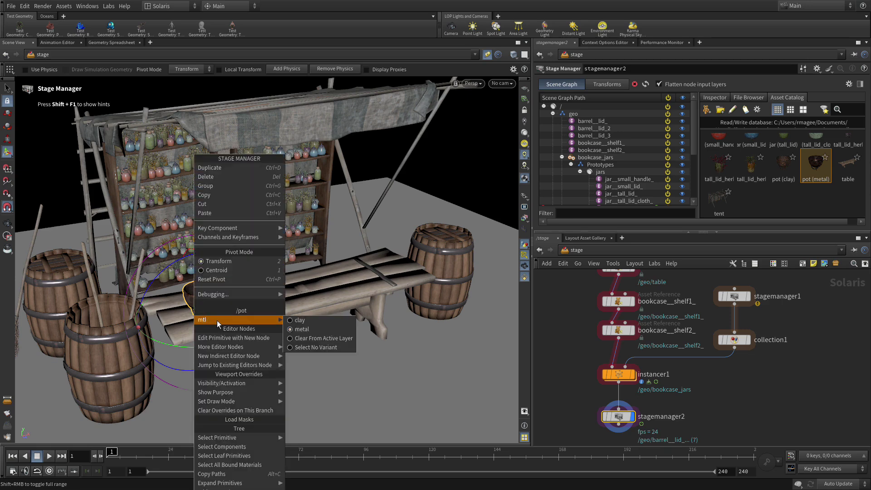
click(314, 319)
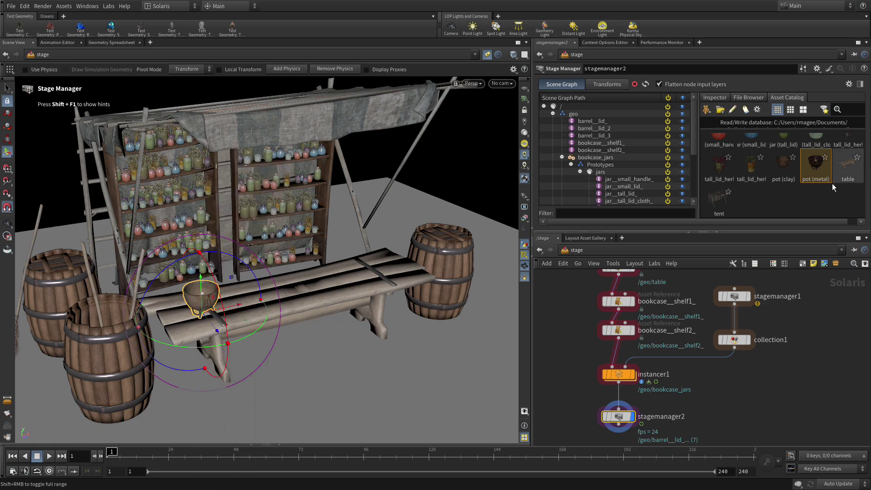
Add the cooking pot asset from the catalog on top of the barrel at the table's right end
scroll(814, 195, up, 5)
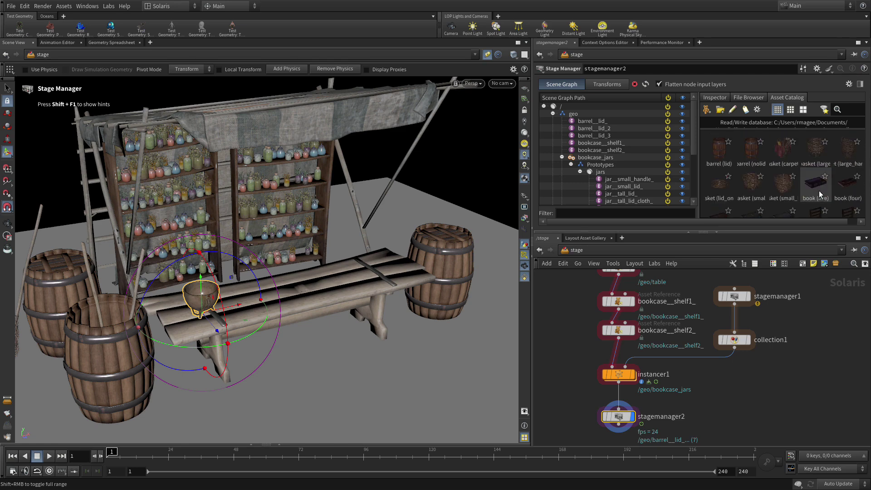
scroll(820, 194, down, 3)
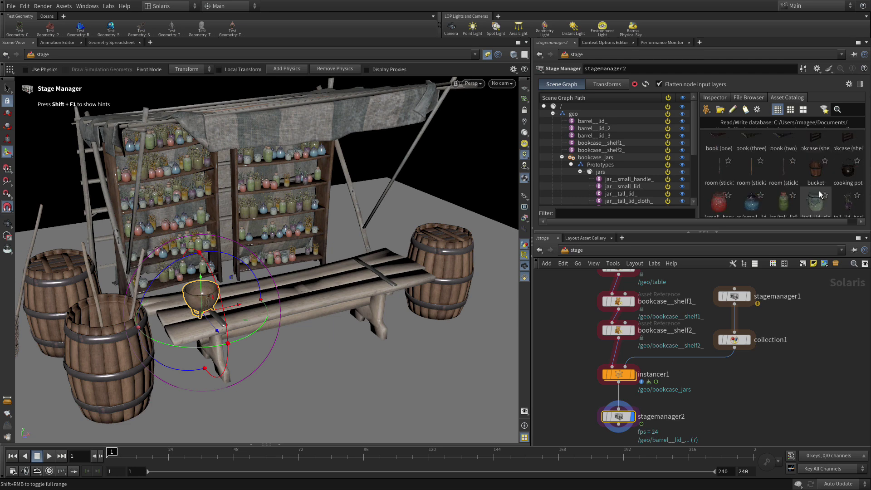
click(845, 177)
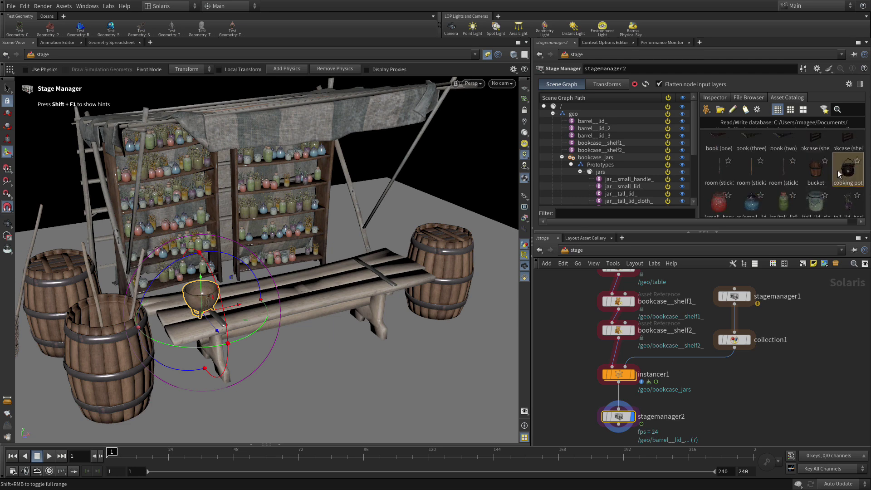
drag(838, 175, 423, 341)
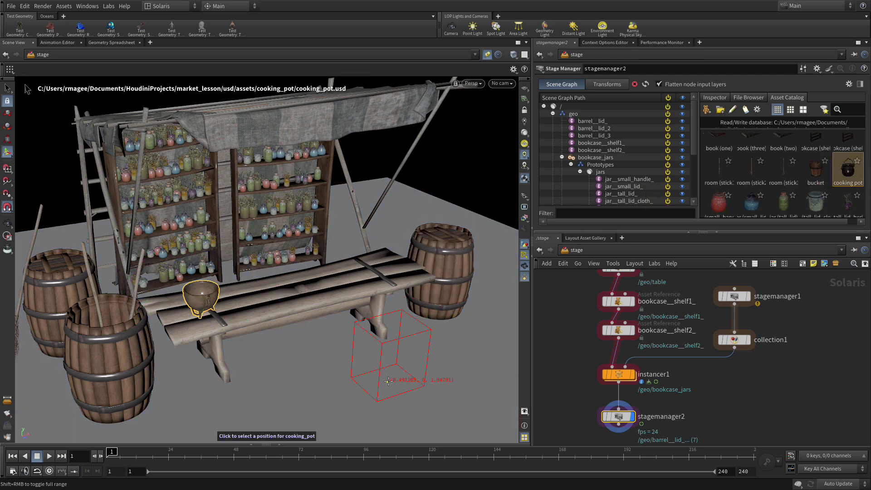
click(444, 233)
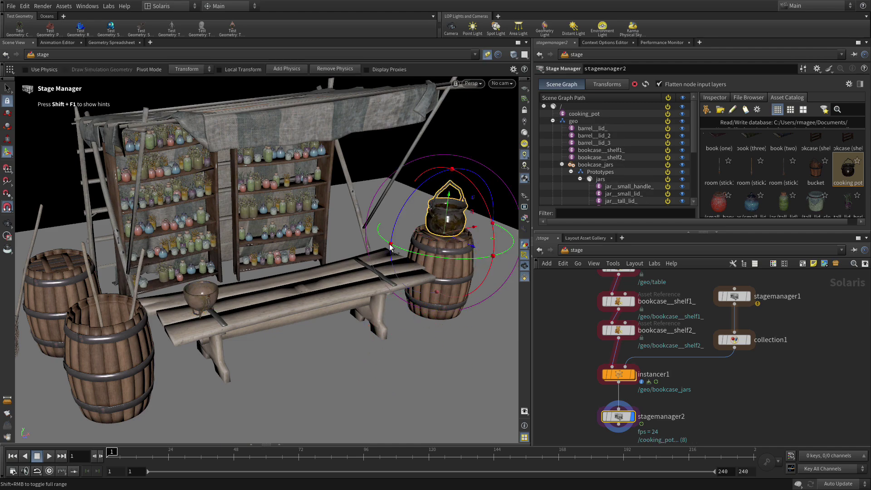
Adjust the cooking pot's position with snapping toggled so it sits centred on the right barrel's lid
mouse_move(405, 303)
alt+mouse_down()
mouse_move(350, 272)
mouse_move(338, 276)
mouse_move(420, 320)
mouse_move(404, 313)
alt+mouse_up()
drag(471, 235, 472, 236)
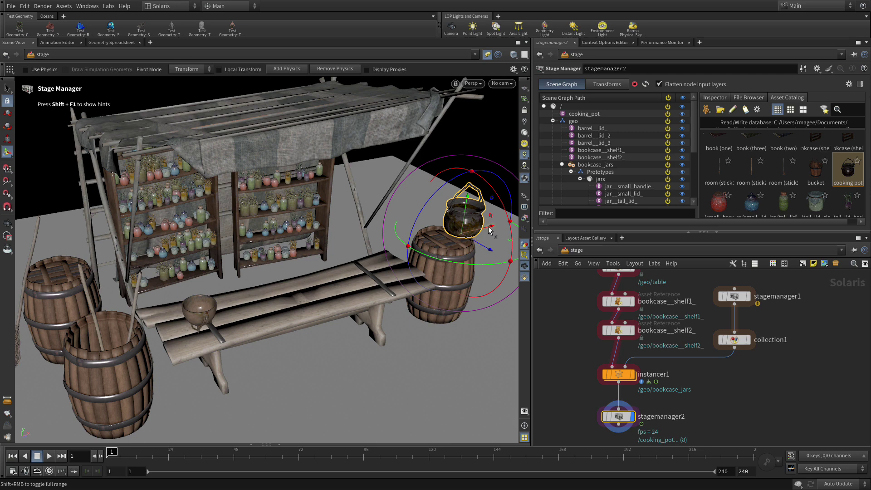
key(ctrl+j)
drag(489, 226, 473, 257)
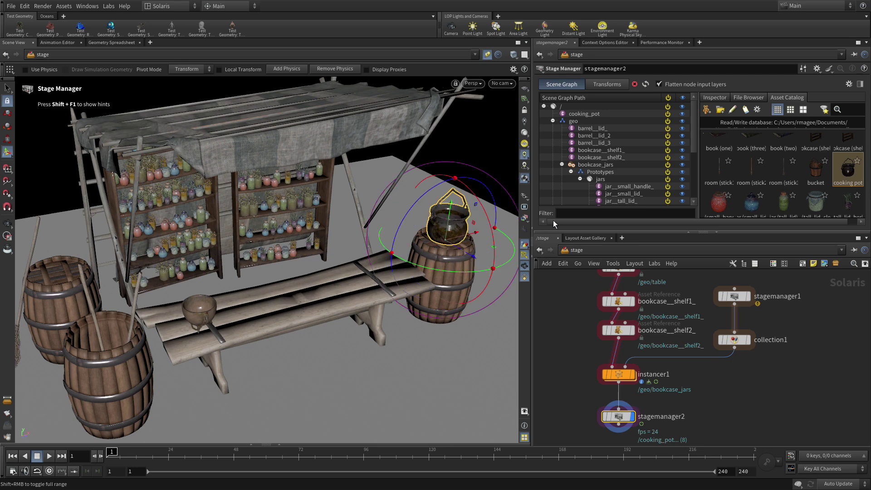
Collapse bookcase_jars in the scene graph and parent the cooking pot under geo
click(562, 164)
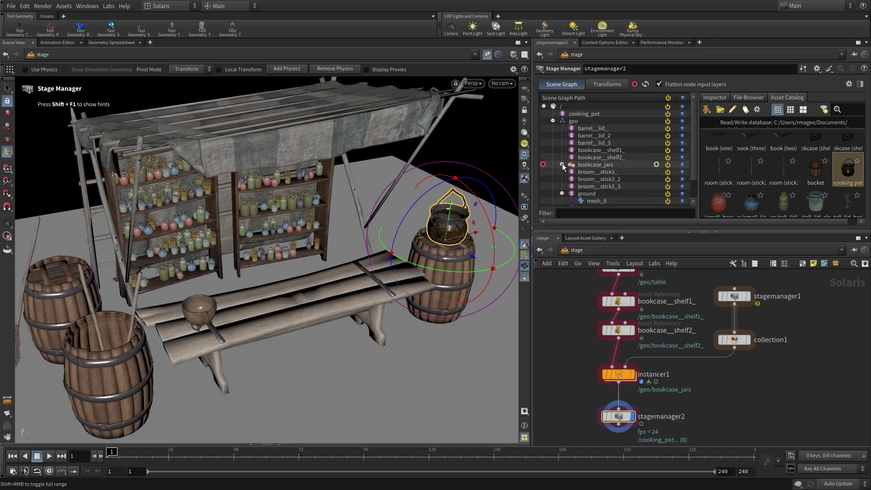
mouse_move(576, 117)
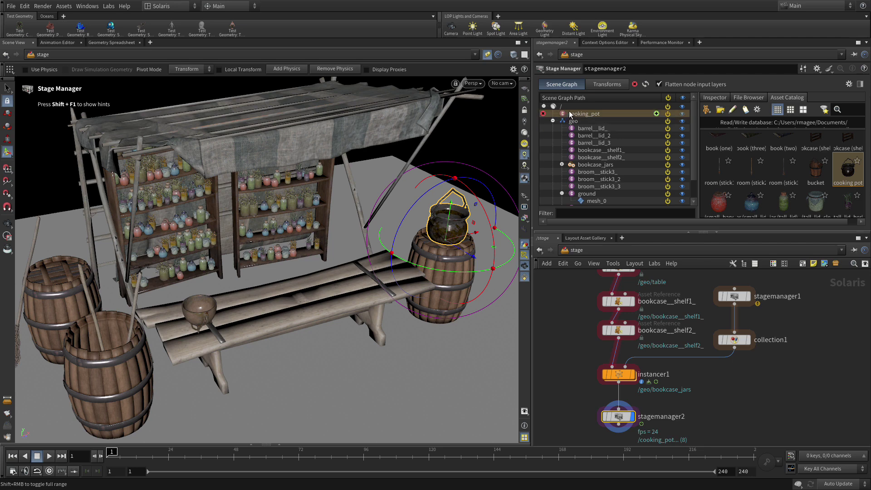
drag(573, 114, 573, 123)
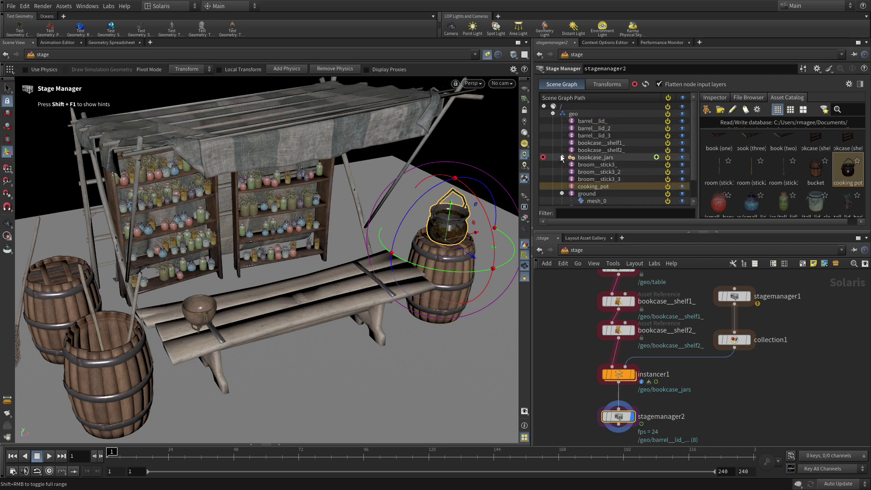
Parent the pot under geo, enlarge the scene graph area to full height and collapse bookcase_jars
scroll(574, 186, down, 1)
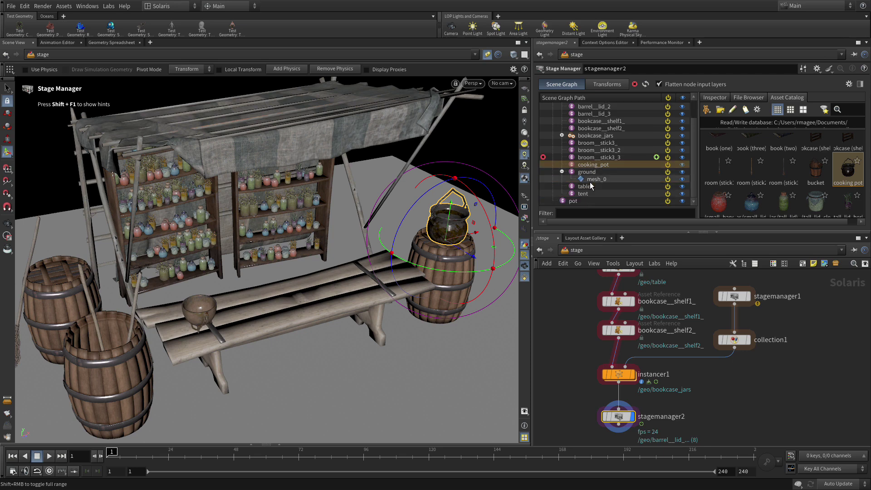
click(572, 201)
mouse_move(574, 203)
mouse_down()
mouse_move(581, 97)
mouse_move(559, 189)
mouse_move(564, 208)
mouse_move(564, 201)
mouse_up()
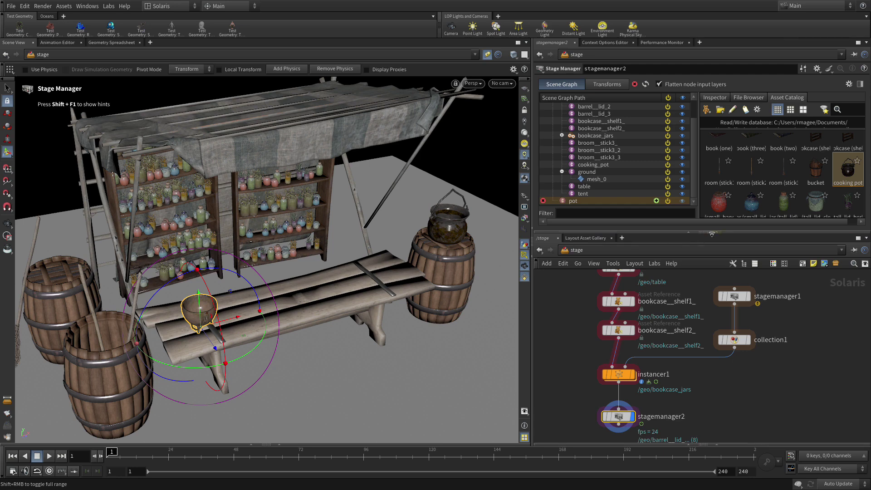
click(711, 234)
drag(563, 223, 572, 115)
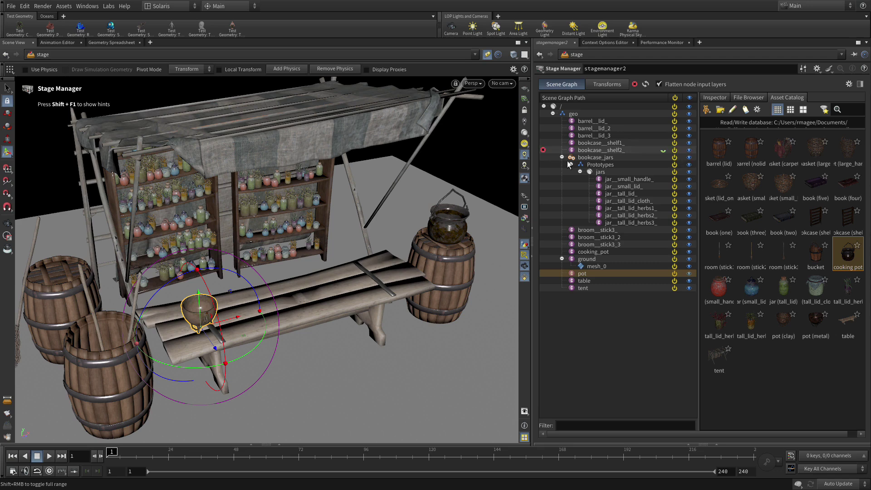
click(562, 157)
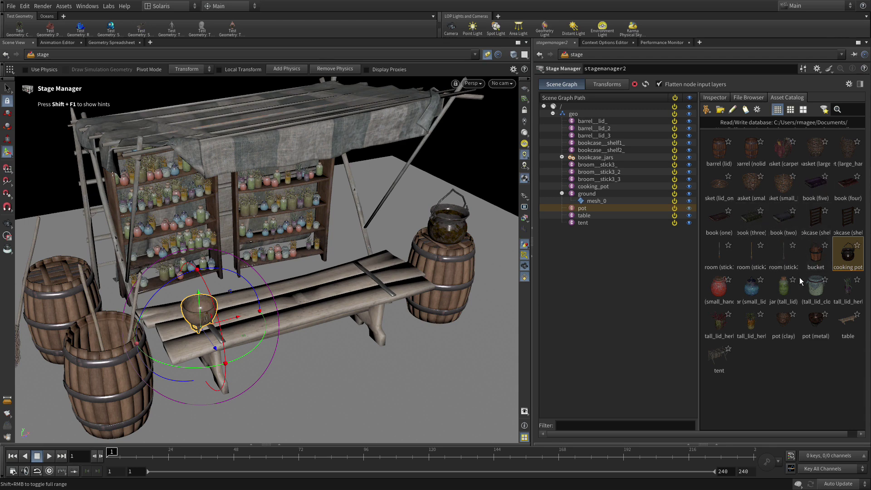
Add the basket filled with carpets from the catalog to the ground in front of the table
click(778, 159)
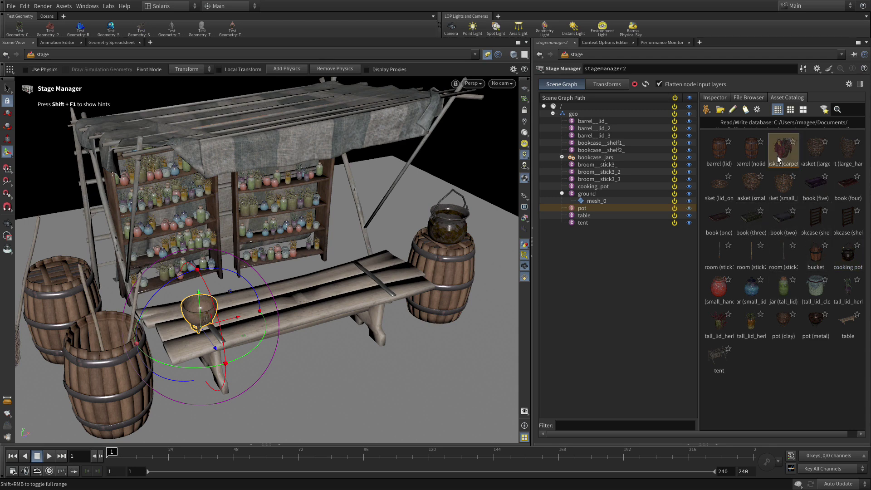
drag(780, 153, 320, 381)
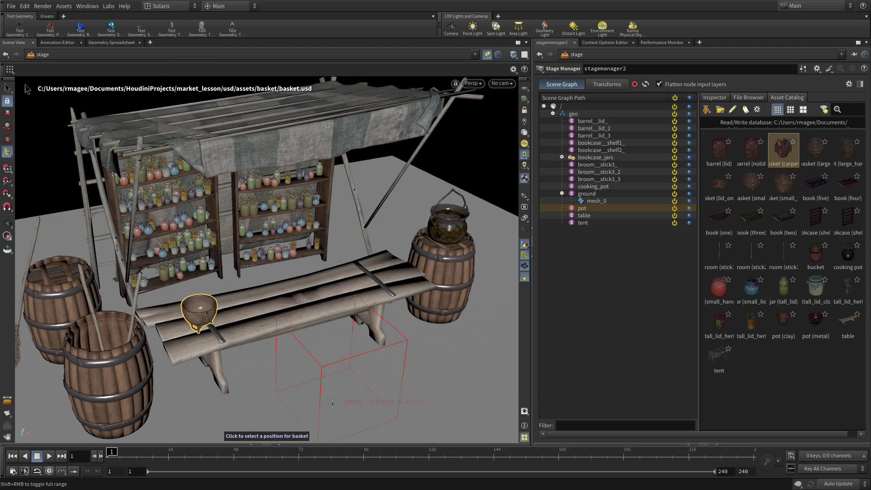
click(332, 403)
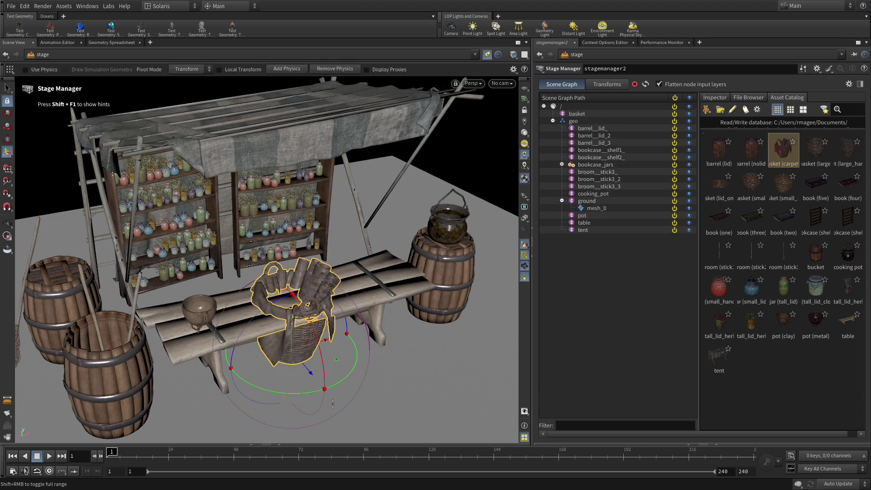
Move the carpet basket across the ground to stand beside the two left barrels, and rotate it about its vertical axis
alt+right_drag(342, 336, 285, 330)
alt+drag(285, 331, 176, 378)
key(Return)
key(Return)
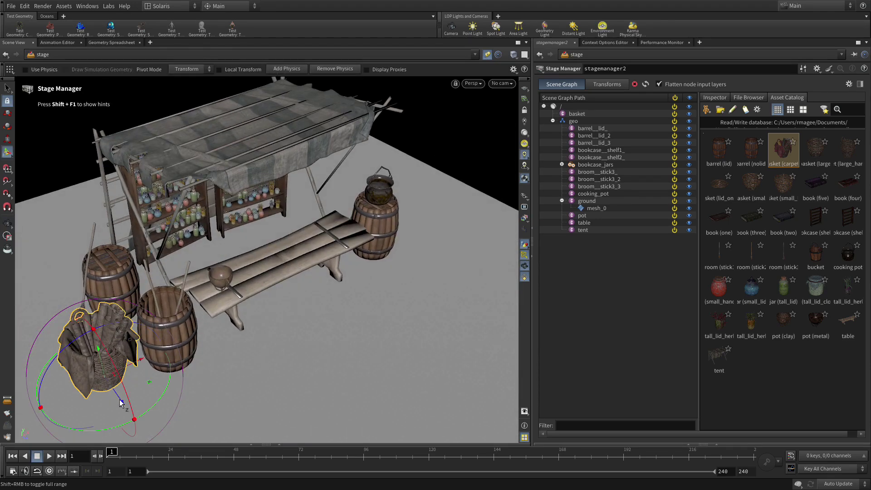
drag(119, 398, 113, 389)
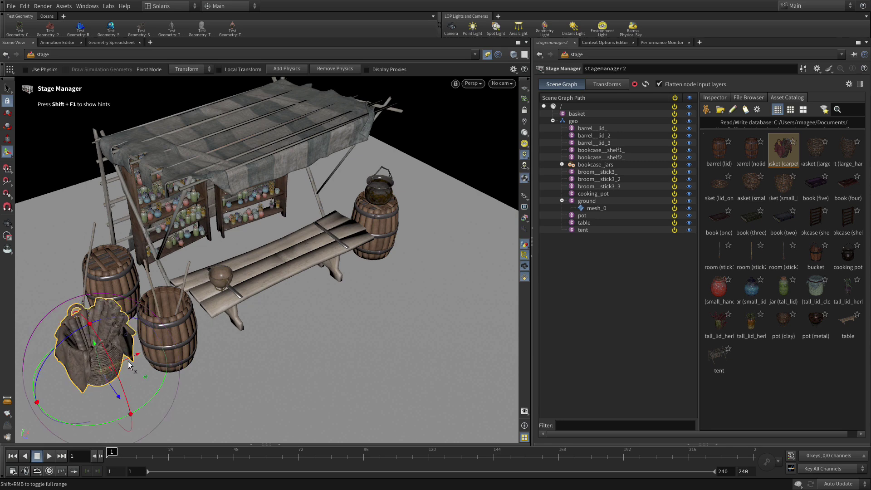
drag(128, 357, 130, 356)
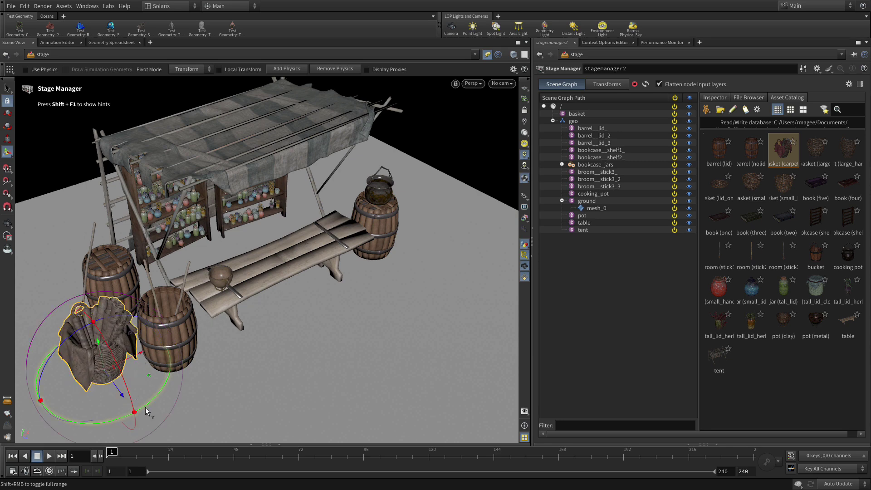
drag(146, 408, 162, 391)
Add the small handled basket from the catalog at the table's right end, with snapping turned on for placement
alt+drag(297, 348, 264, 322)
alt+middle_drag(322, 338, 214, 350)
alt+right_drag(214, 350, 277, 321)
key(Return)
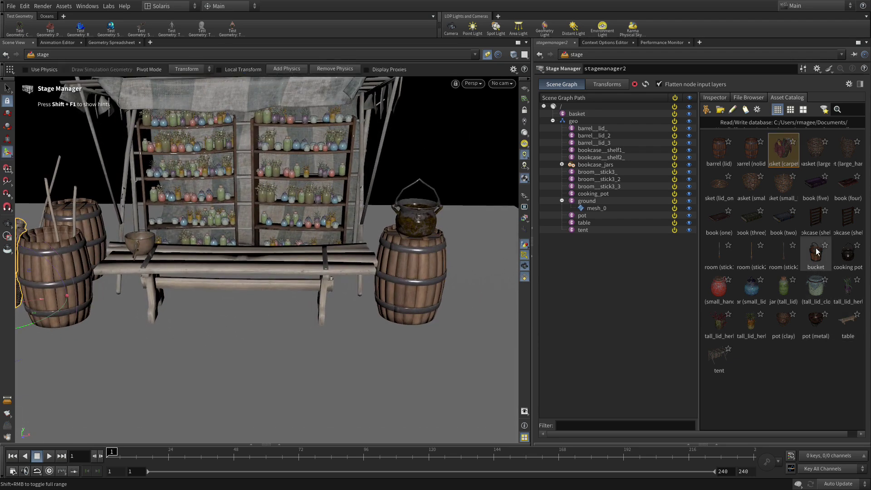
click(785, 192)
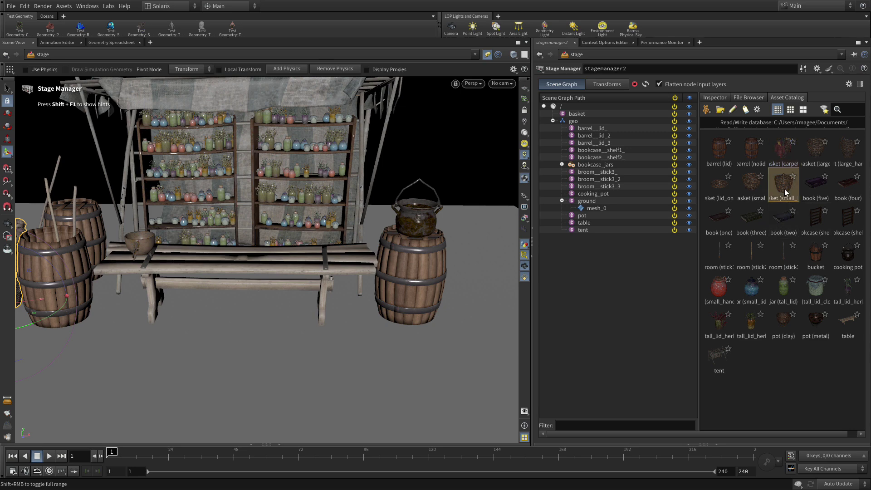
drag(785, 188, 287, 372)
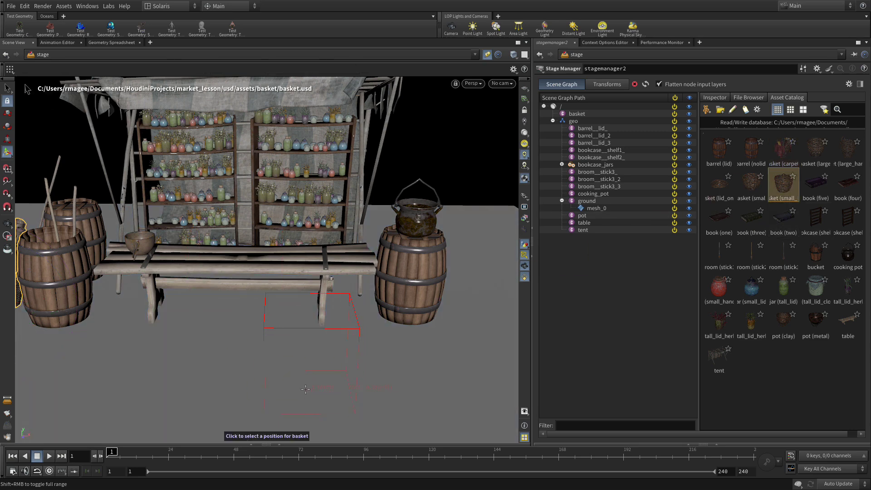
key(ctrl+j)
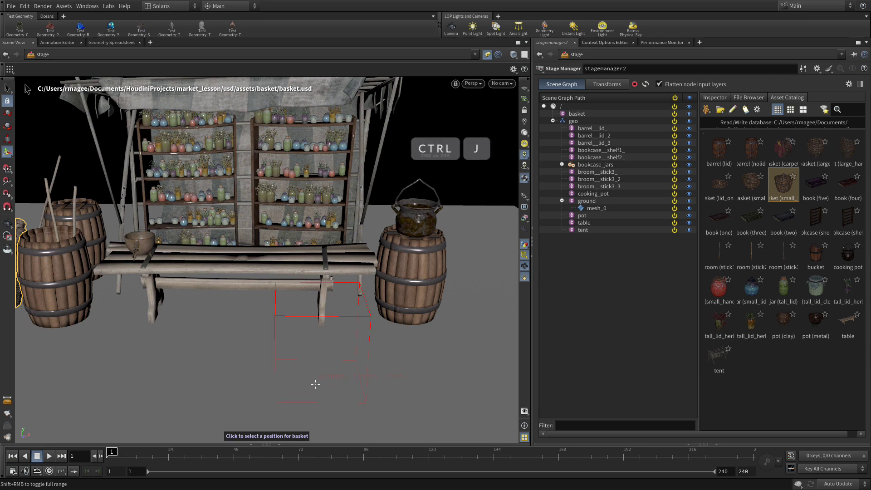
click(329, 251)
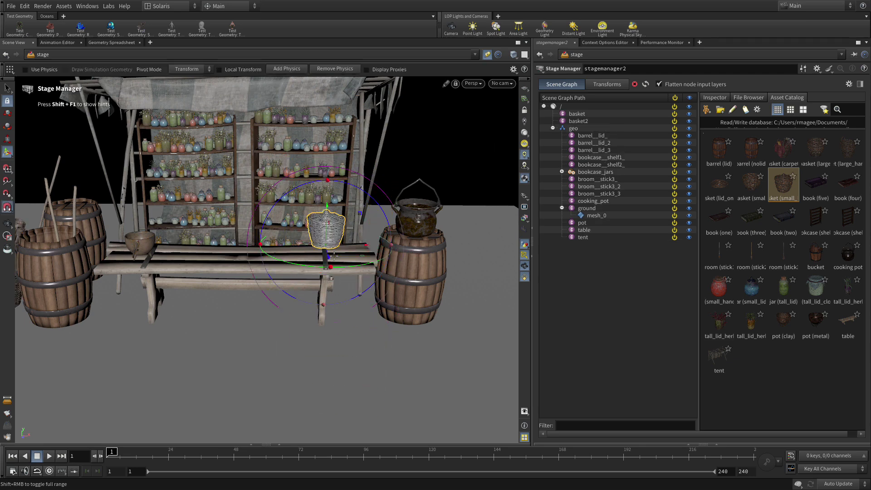
Turn snapping off and adjust the small basket so it sits on the tabletop near the right end
drag(303, 244, 378, 262)
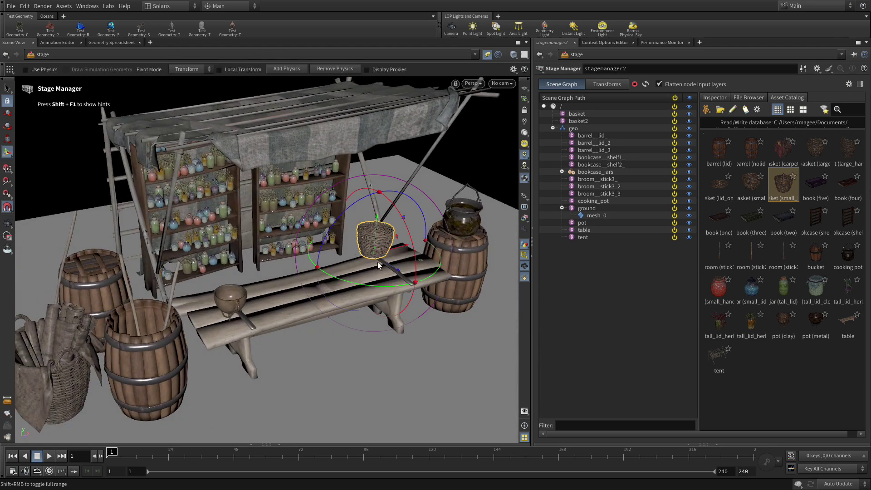
key(ctrl+j)
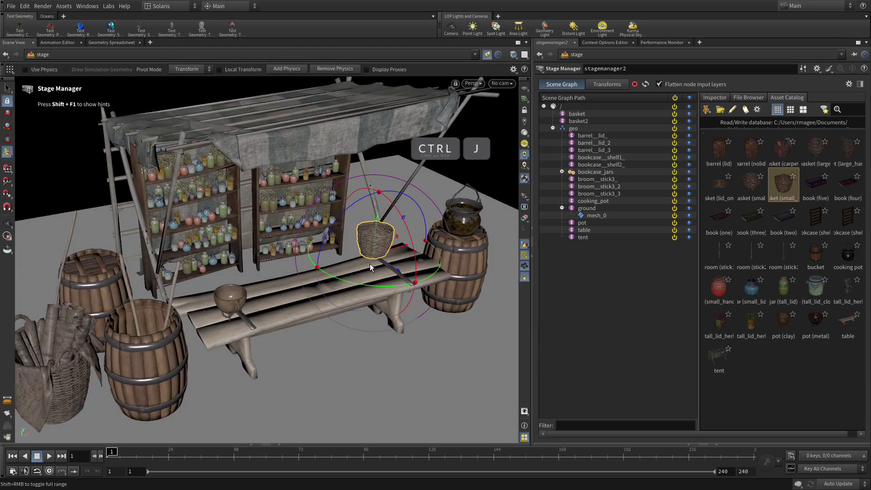
mouse_move(393, 268)
mouse_down()
mouse_move(421, 264)
mouse_move(396, 273)
mouse_up()
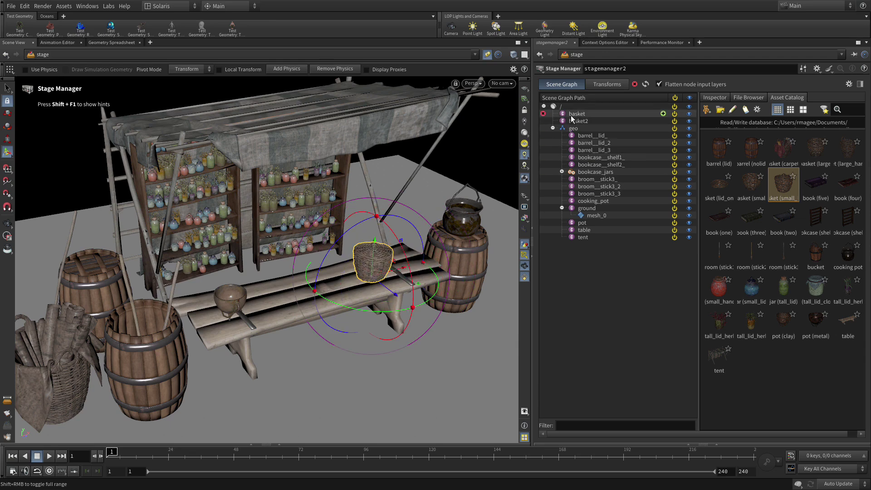
Parent both baskets under geo in the scene graph and collapse bookcase_jars
click(573, 114)
shift+click(572, 122)
drag(573, 117, 570, 130)
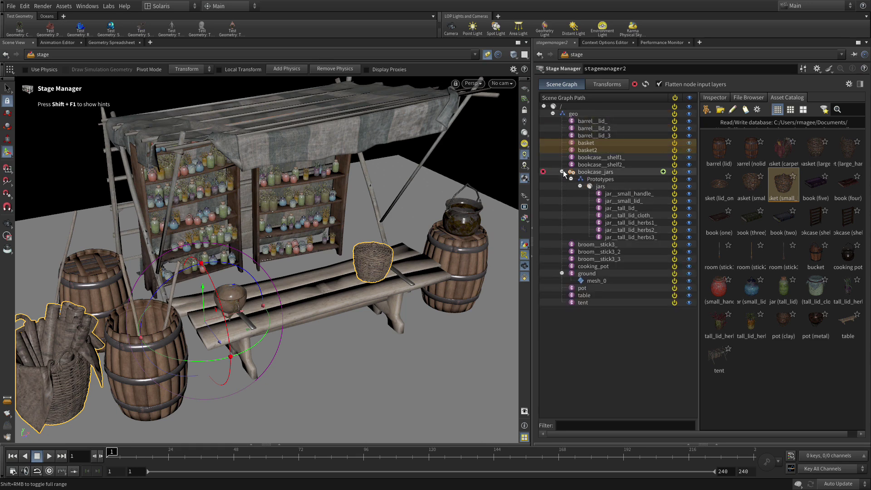
click(562, 172)
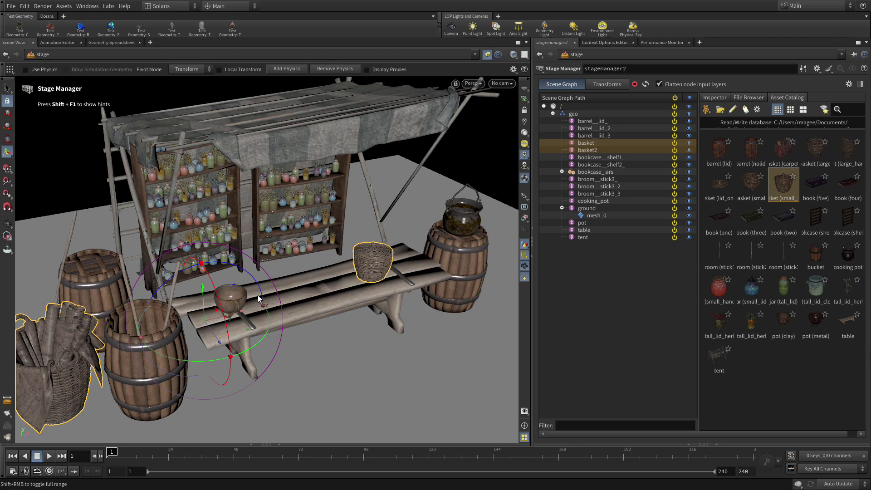
Add the book (one) asset from the catalog directly under geo in the scene graph
alt+right_drag(261, 298, 152, 299)
alt+drag(247, 309, 259, 279)
scroll(259, 278, up, 6)
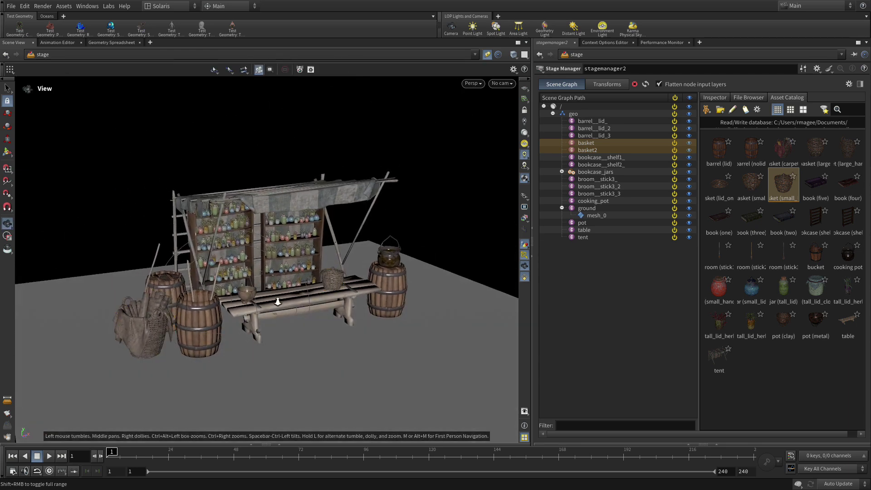
key(Return)
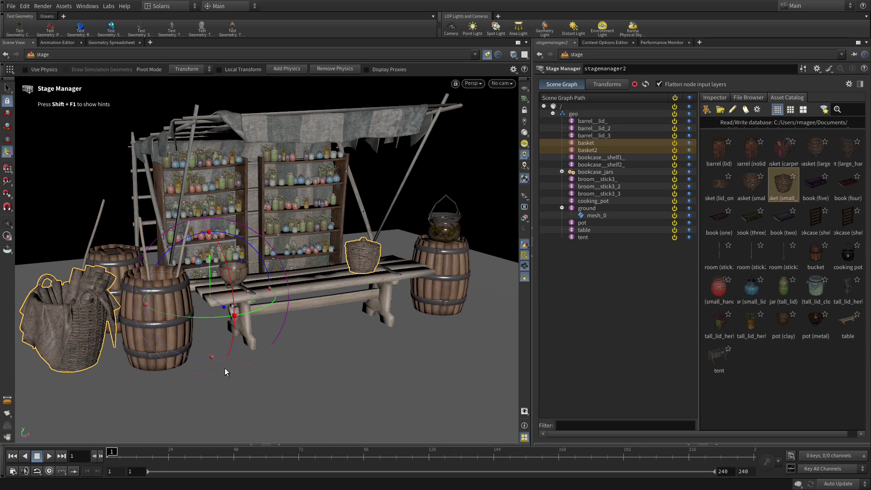
click(7, 88)
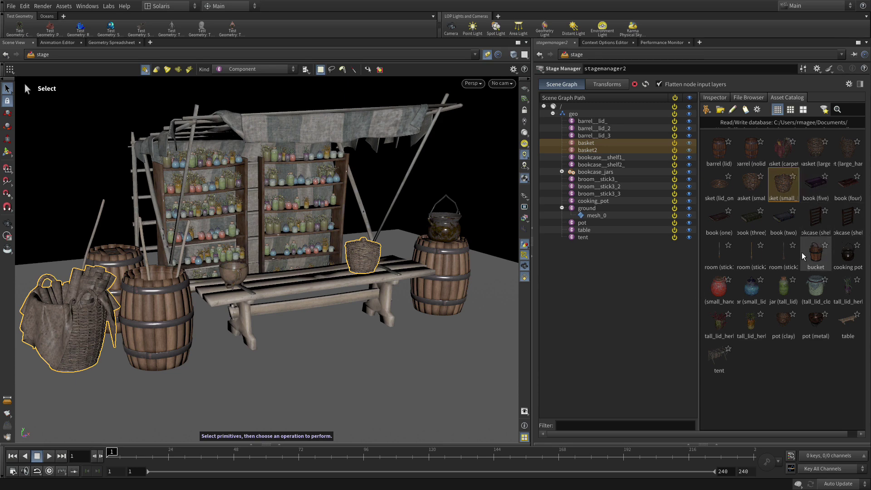
drag(719, 218, 585, 114)
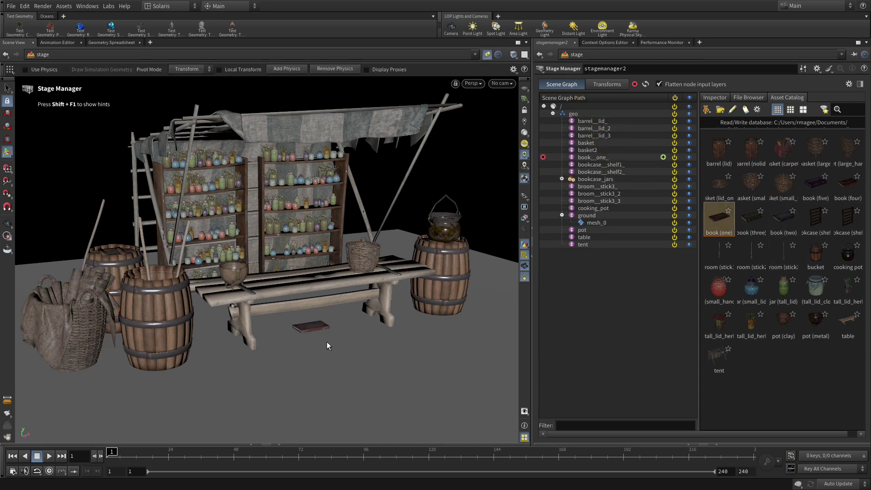
Select the book on the ground with the Stage Manager and move it onto the middle of the tabletop with snapping on
click(6, 100)
key(s)
click(318, 329)
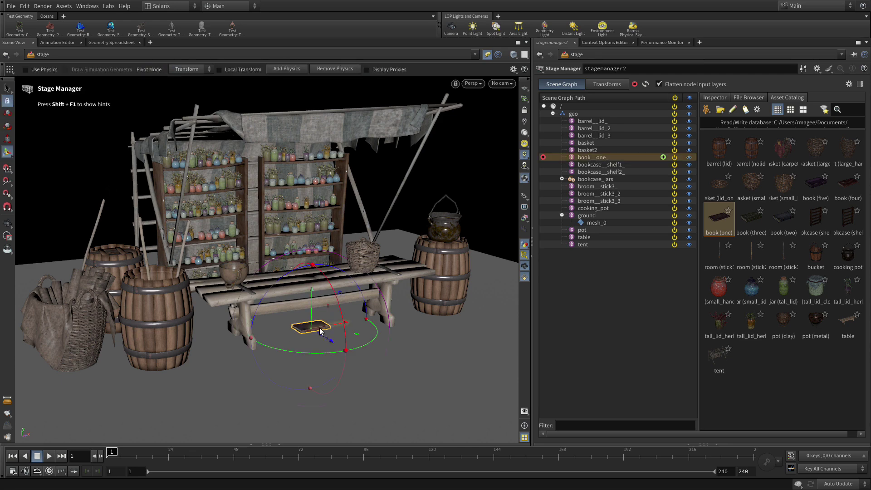
key(ctrl+j)
drag(311, 329, 316, 305)
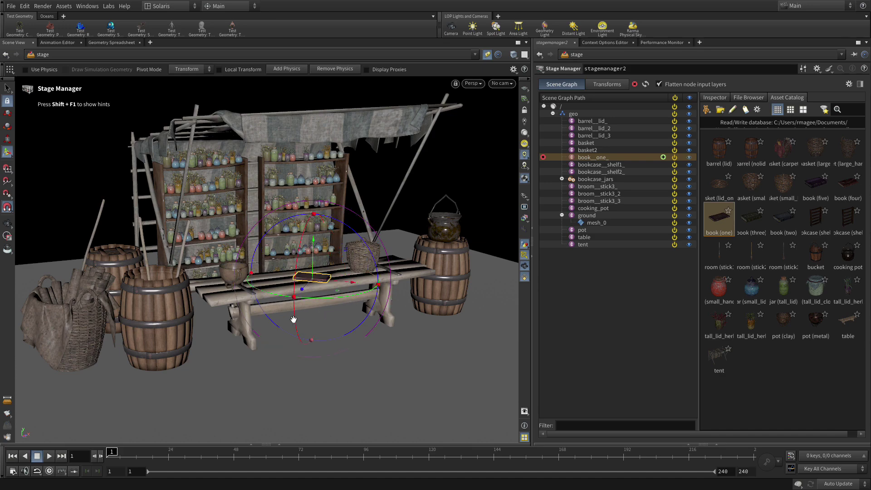
Turn snapping off, duplicate the book on the table and stack the copy on top, rotated at a different angle
alt+right_drag(293, 320, 452, 203)
alt+middle_drag(453, 202, 296, 433)
alt+drag(308, 365, 303, 397)
alt+middle_drag(341, 372, 298, 362)
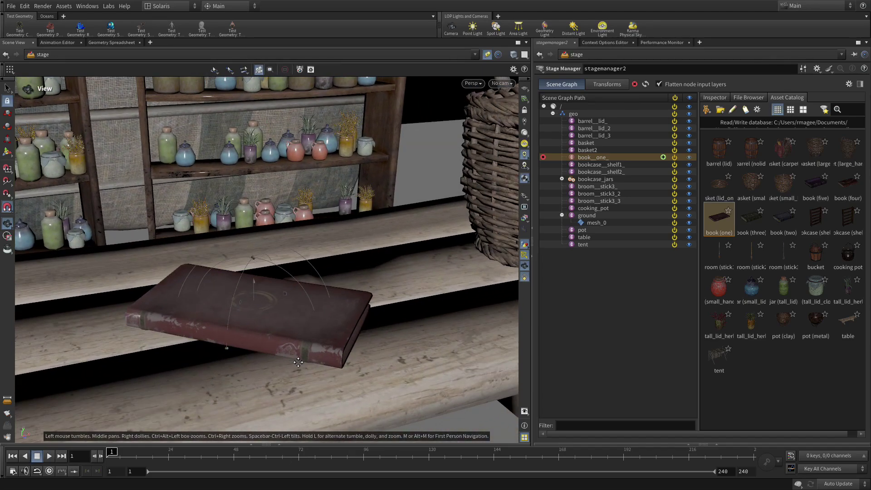
key(Return)
key(ctrl+j)
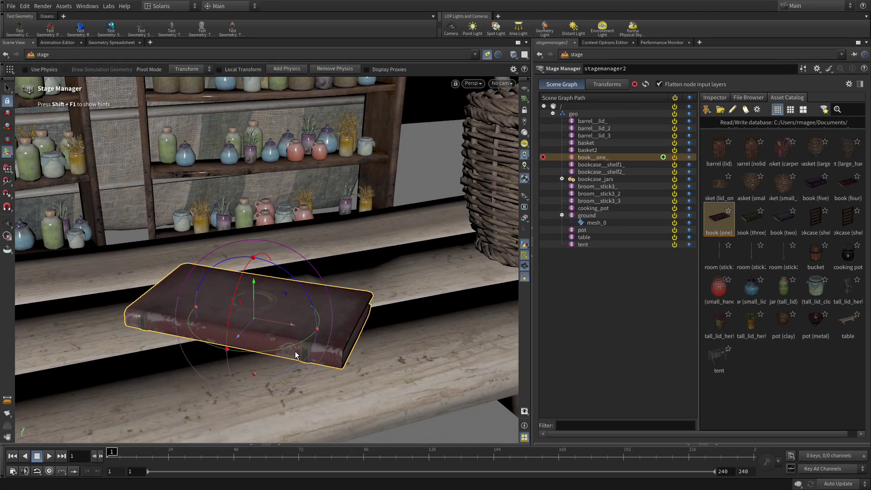
key(ctrl+d)
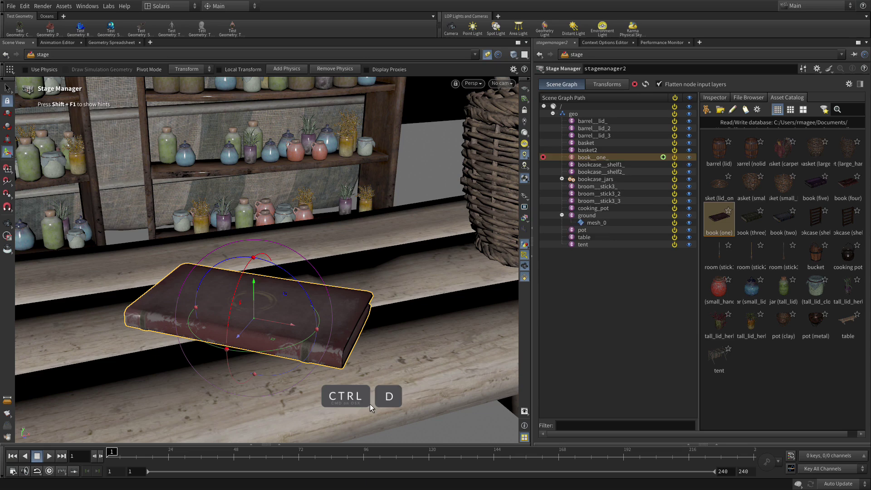
drag(255, 313, 231, 293)
Duplicate the upper book, raise the copy onto the stack as the third book and turn it to another angle
key(ctrl+d)
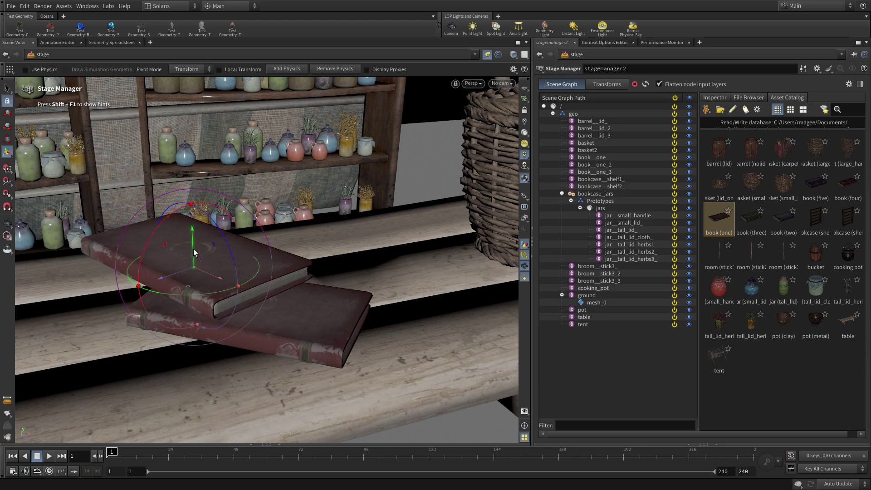
drag(193, 241, 190, 206)
drag(210, 242, 324, 271)
Duplicate the third book, raise the copy to the top of the stack as the fourth book and rotate it
key(ctrl+d)
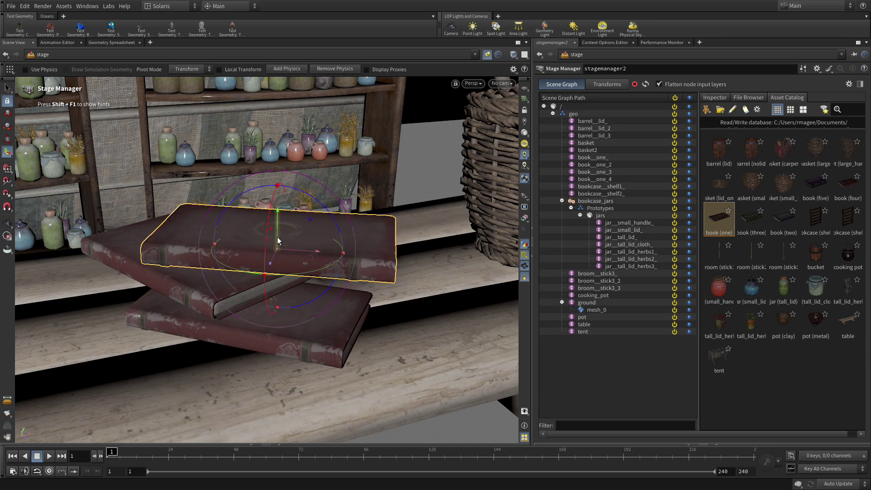
drag(277, 225, 81, 220)
click(242, 221)
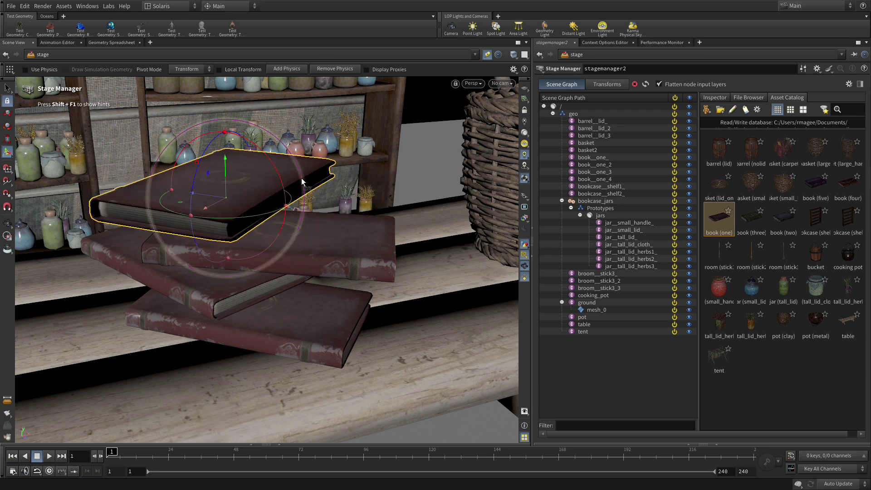
Switch the geo variant of the top book to five and that of the third book to three
right_click(310, 168)
mouse_move(371, 311)
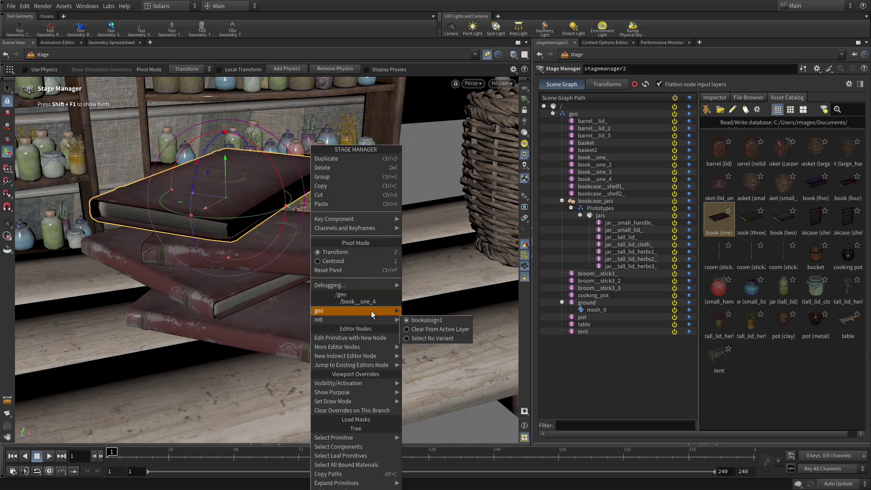
click(424, 311)
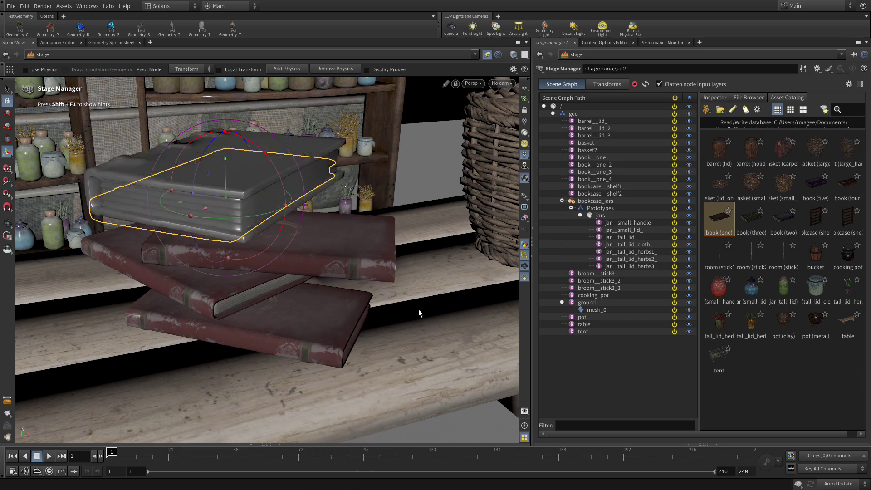
right_click(324, 248)
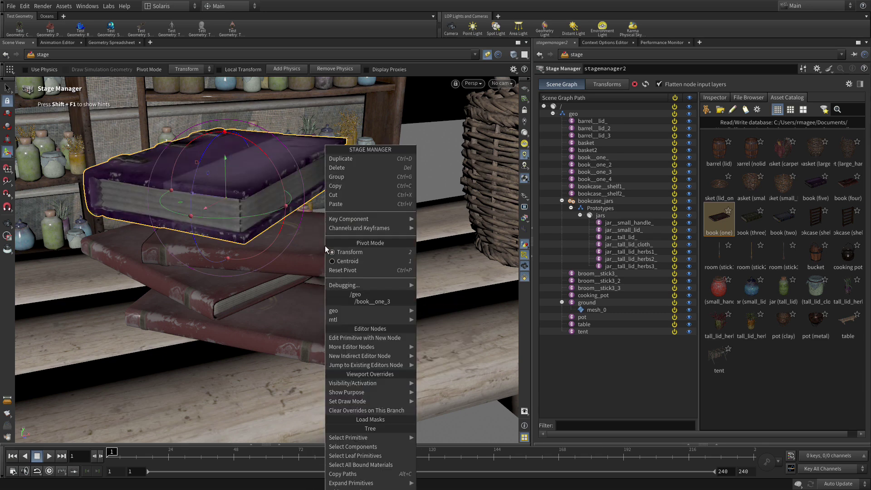
mouse_move(360, 393)
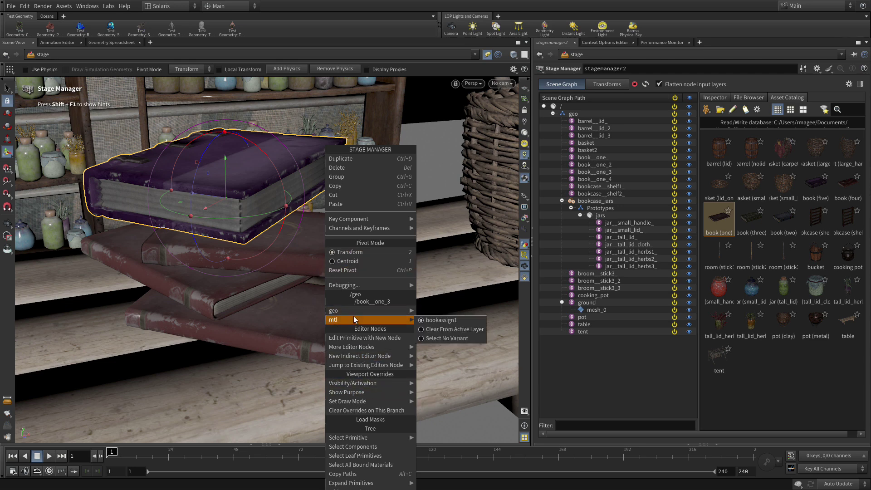
mouse_move(353, 312)
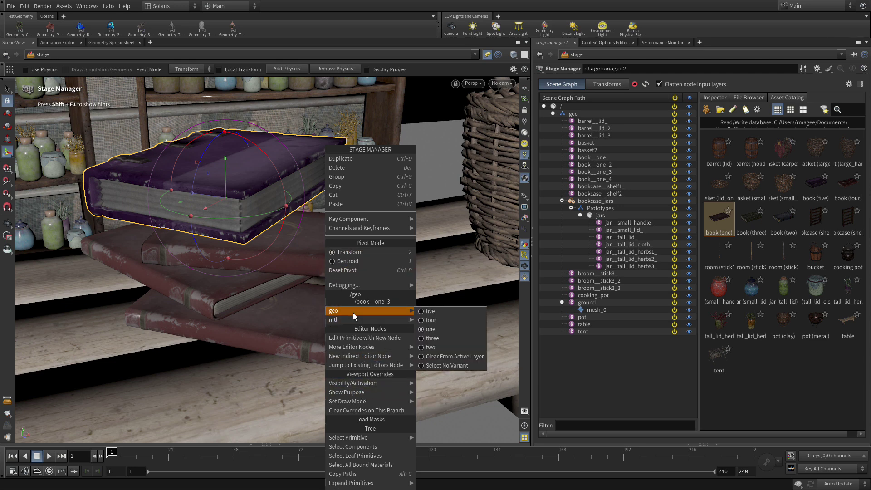
click(436, 340)
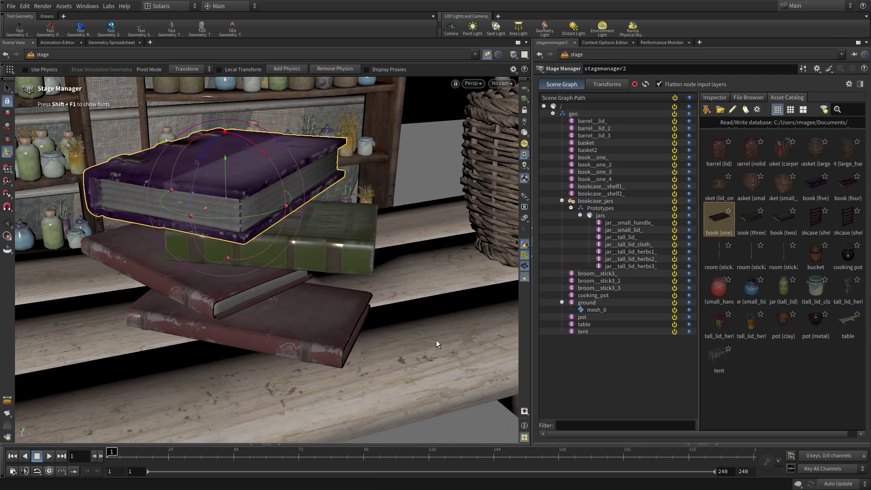
Switch the geo variant of the second book in the stack to two
right_click(226, 290)
mouse_move(260, 310)
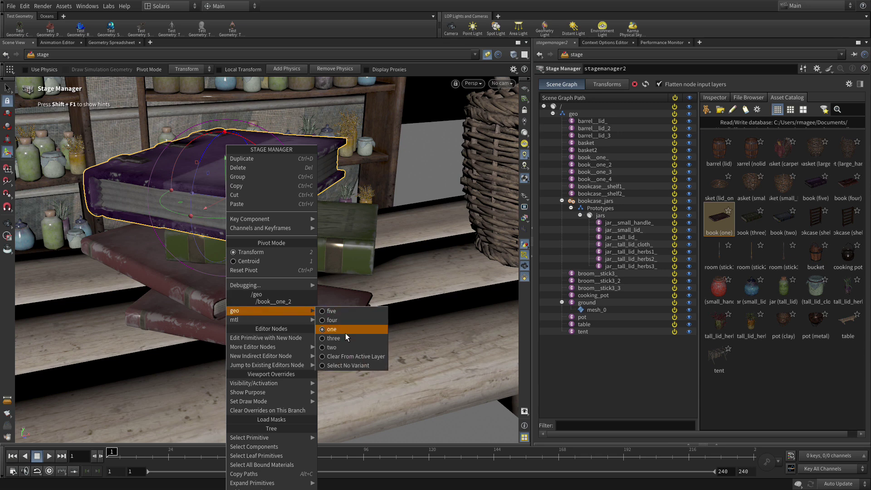
click(343, 347)
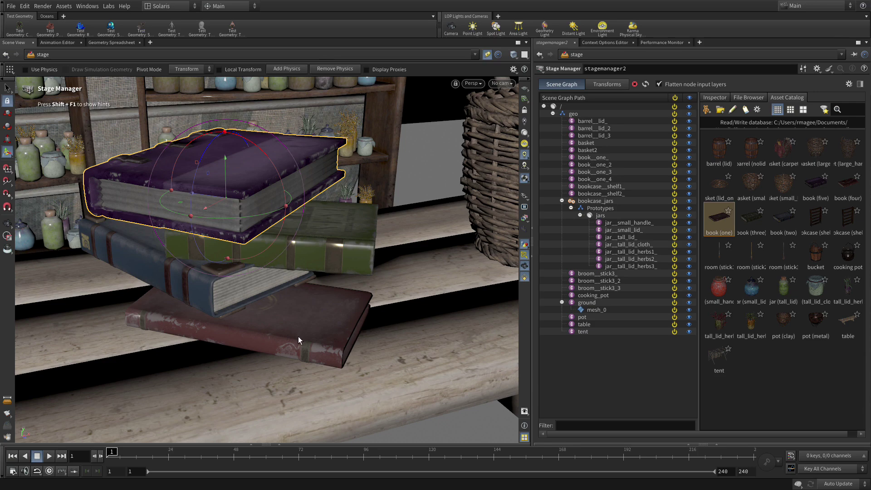
Select the green book in the stack and raise it slightly above the blue book beneath it
key(Escape)
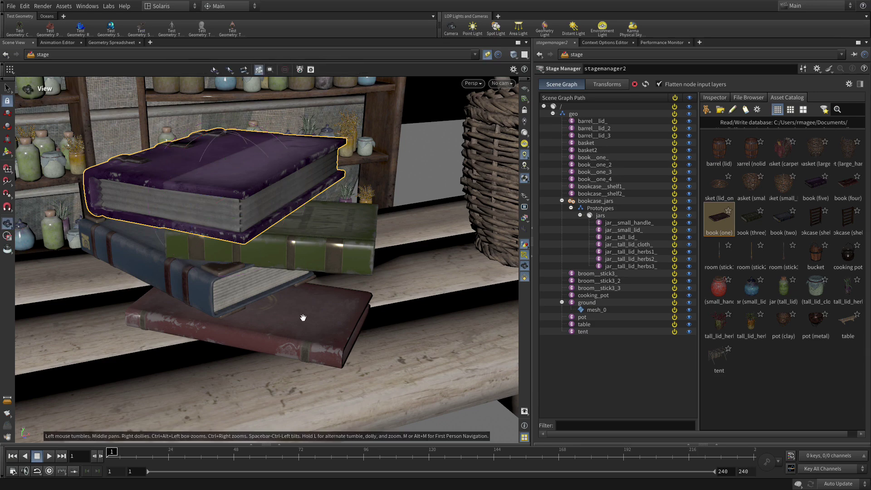
drag(301, 316, 308, 243)
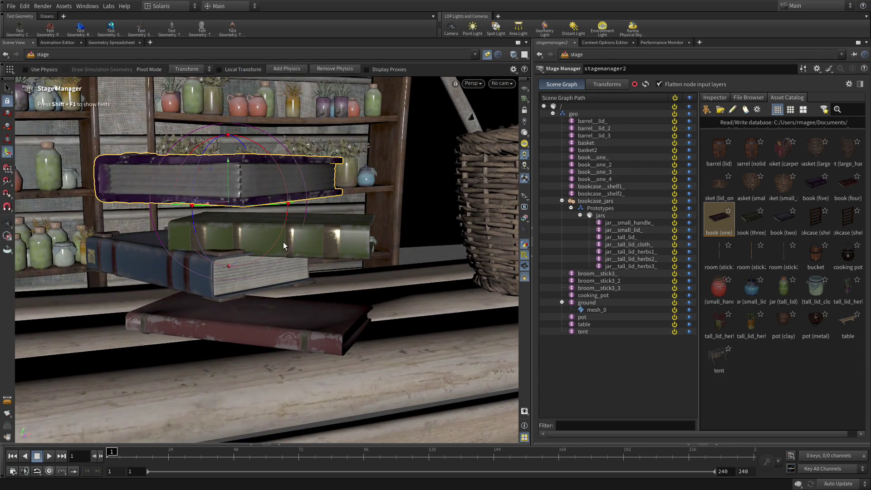
key(s)
click(307, 243)
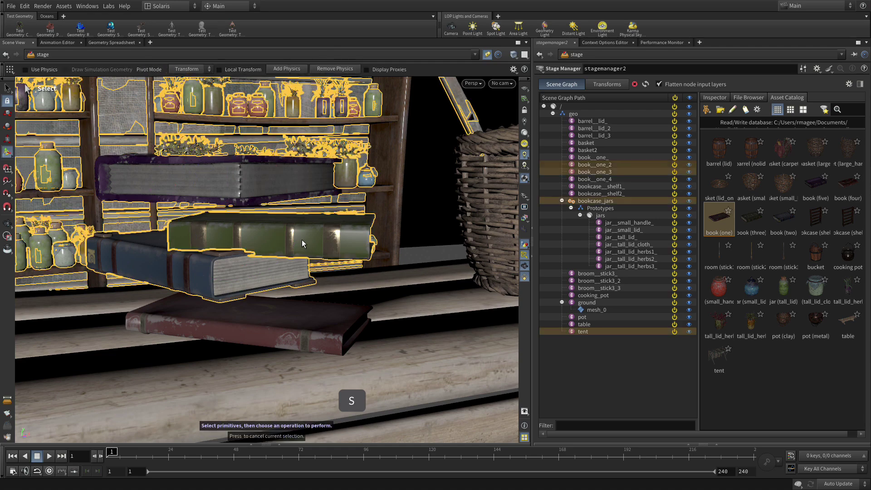
key(Return)
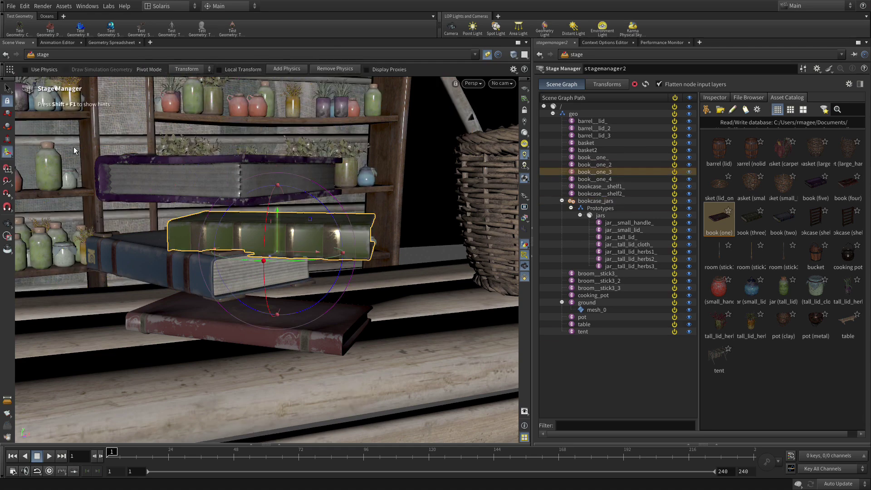
key(t)
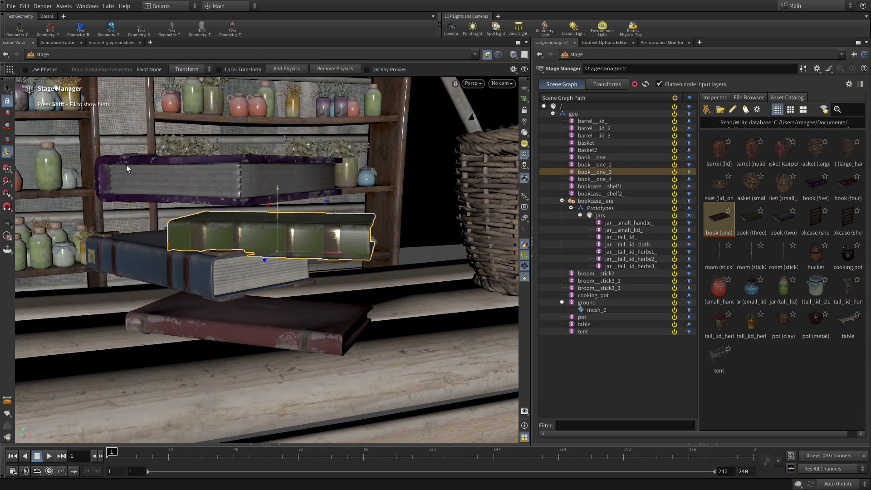
drag(278, 221, 279, 212)
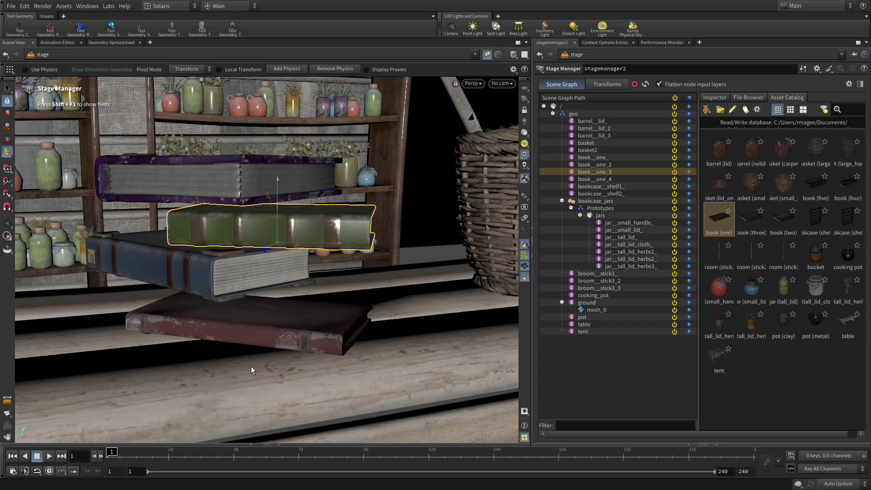
Try to select all four stacked books together for the Stage Manager
key(s)
key(shift)
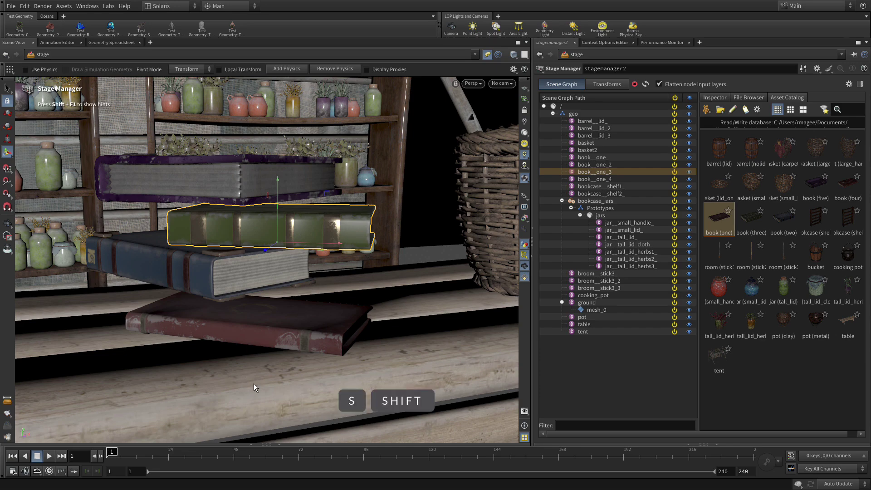
alt+drag(253, 290, 264, 340)
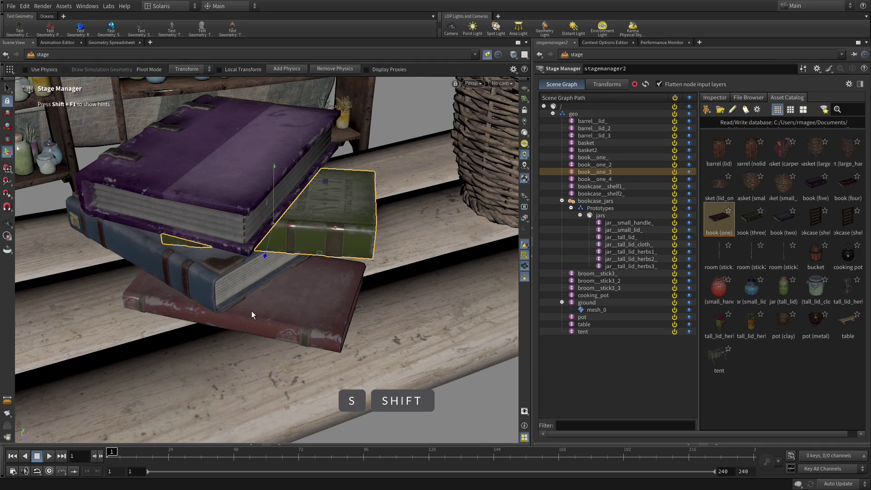
key(s)
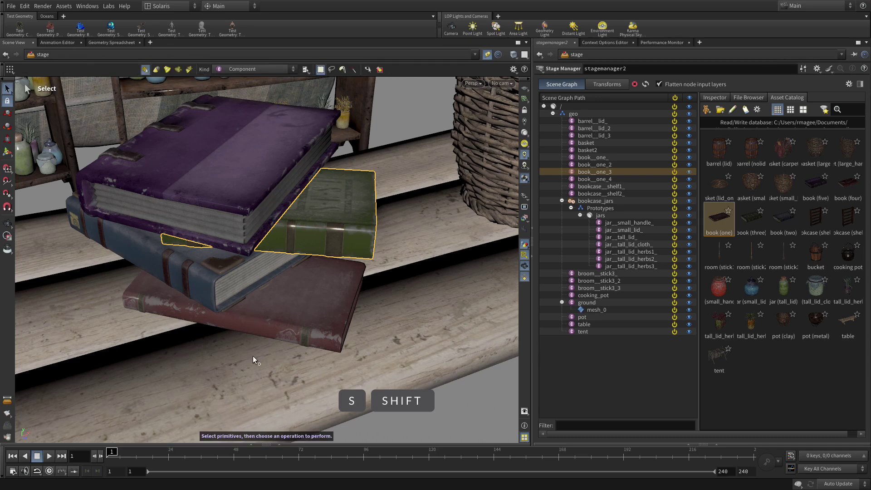
shift+click(252, 355)
shift+click(265, 326)
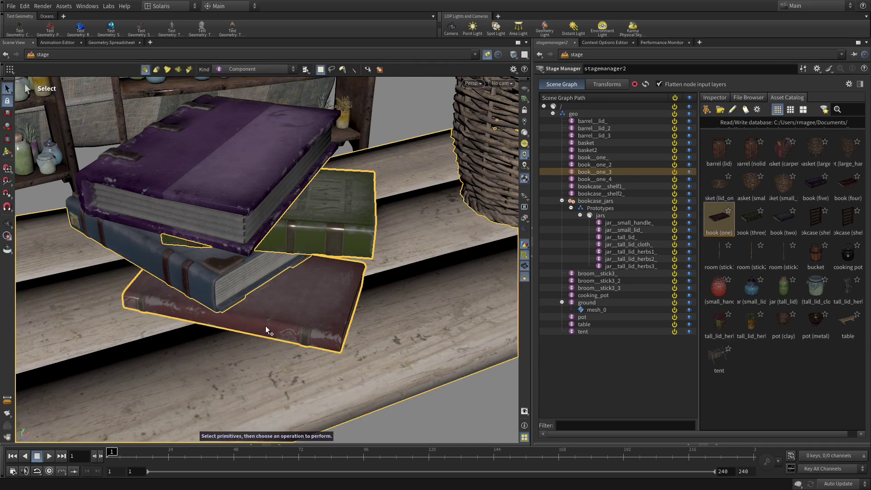
shift+click(219, 287)
shift+click(228, 223)
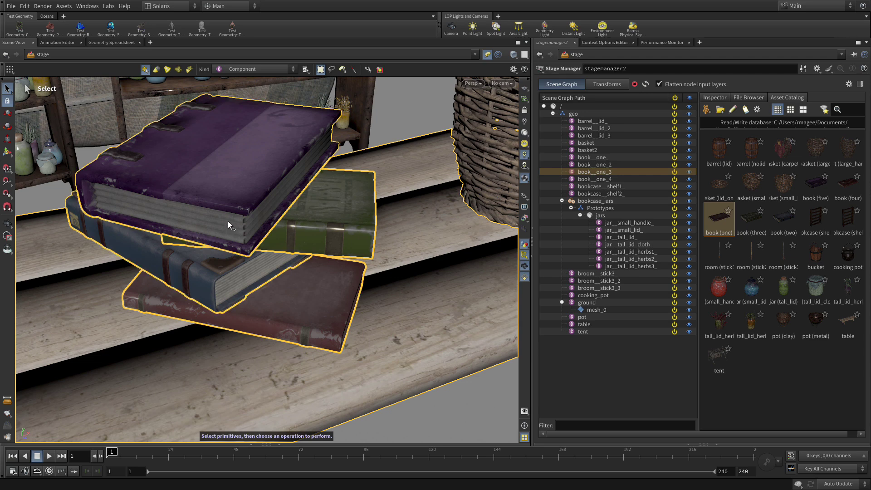
key(Return)
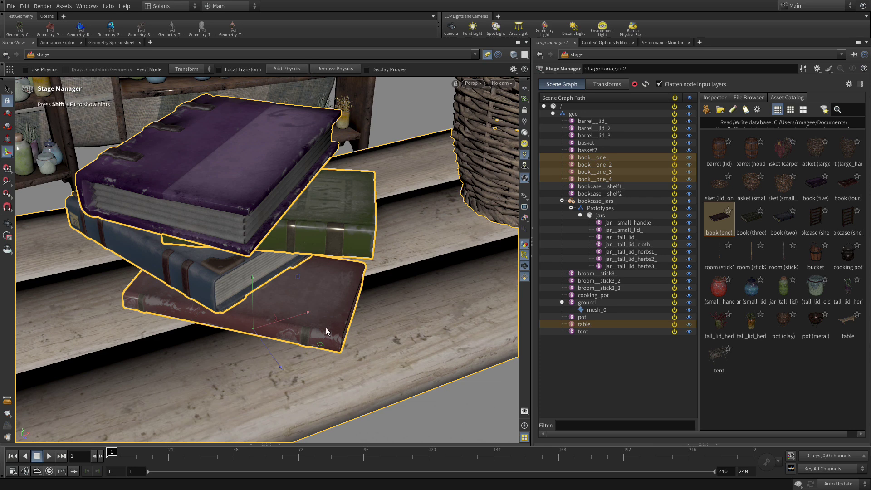
Reselect just the four stacked books, leaving out the table, and return to the Stage Manager
key(s)
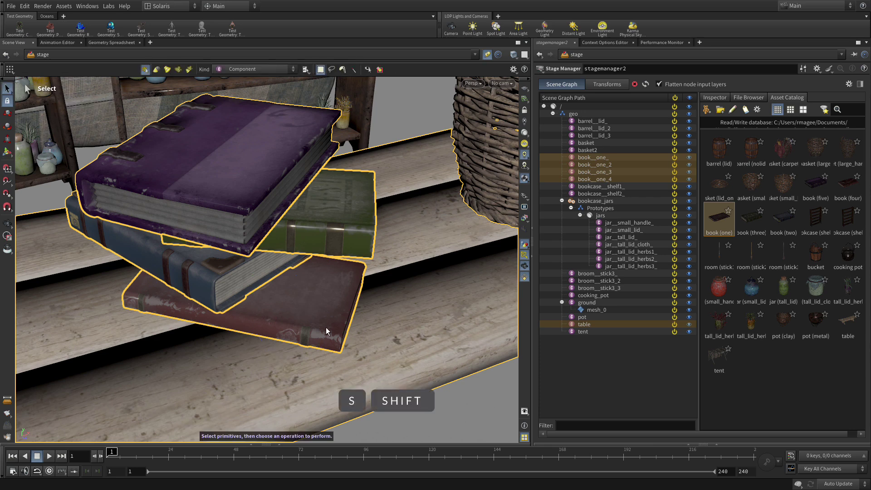
shift+click(246, 274)
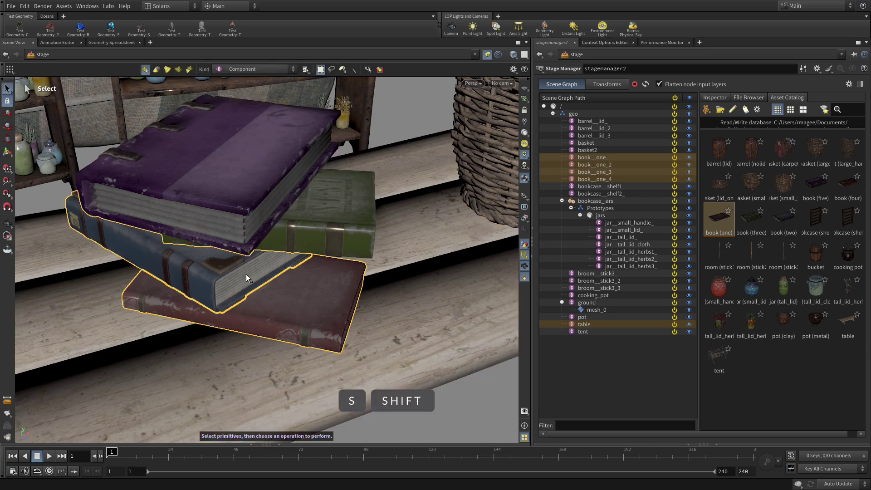
shift+click(306, 229)
shift+click(241, 211)
key(Return)
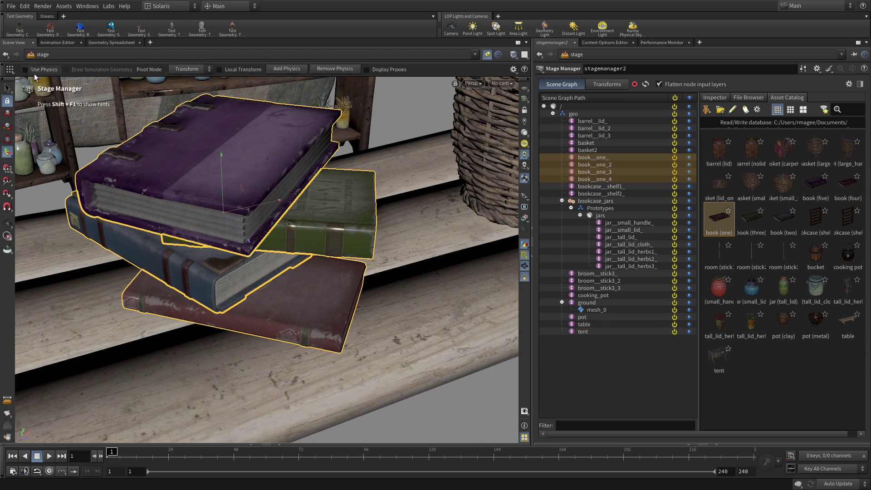
Turn on Use Physics and pull the four books down so they tumble onto the tabletop
click(37, 72)
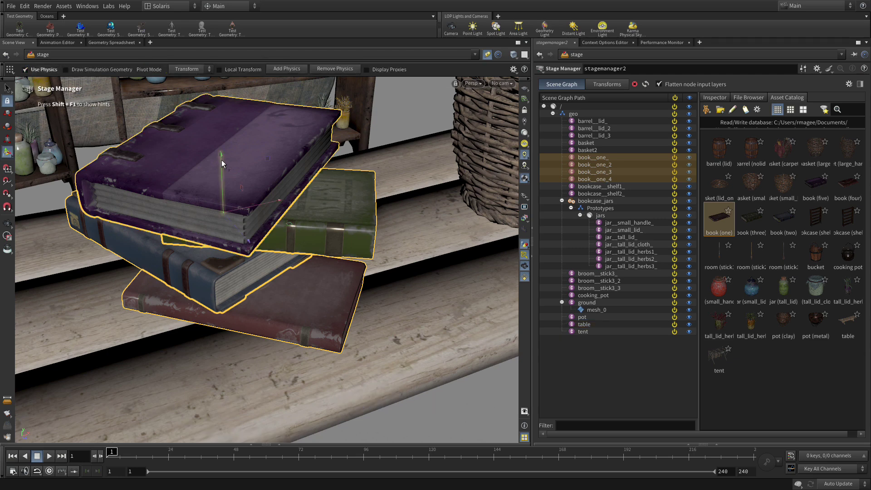
drag(221, 156, 138, 462)
drag(219, 179, 150, 390)
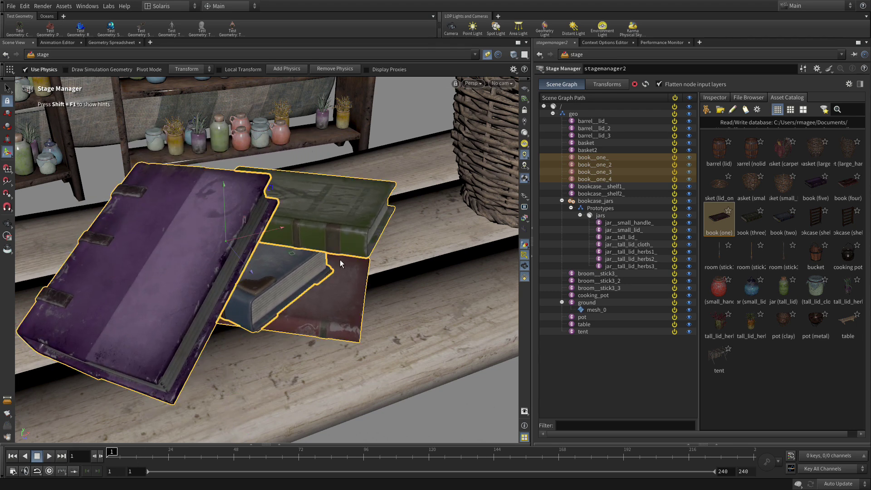
Pull the four books down again with physics so the pile settles further onto the tabletop
key(Escape)
drag(350, 320, 317, 297)
key(Return)
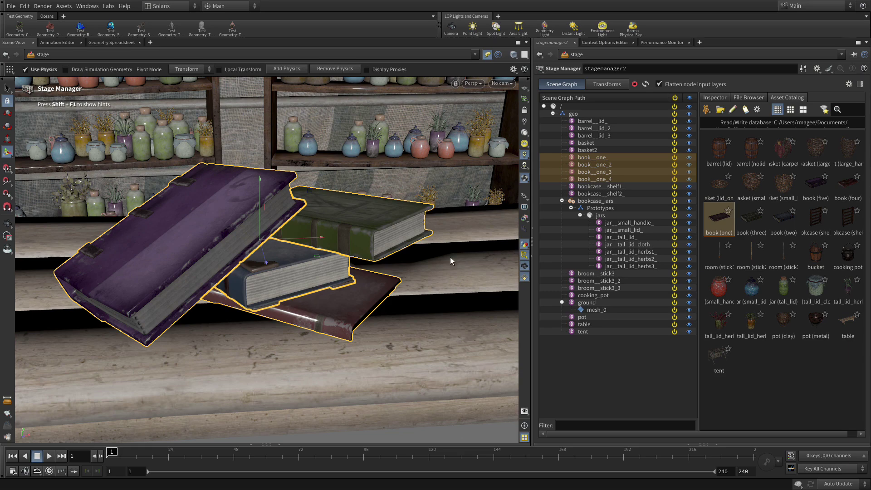
key(Escape)
drag(414, 292, 369, 283)
key(Return)
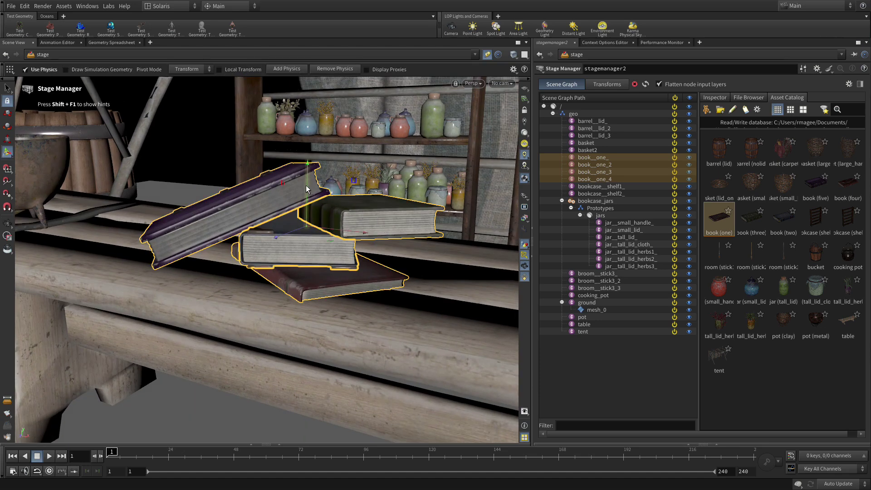
drag(307, 192, 298, 303)
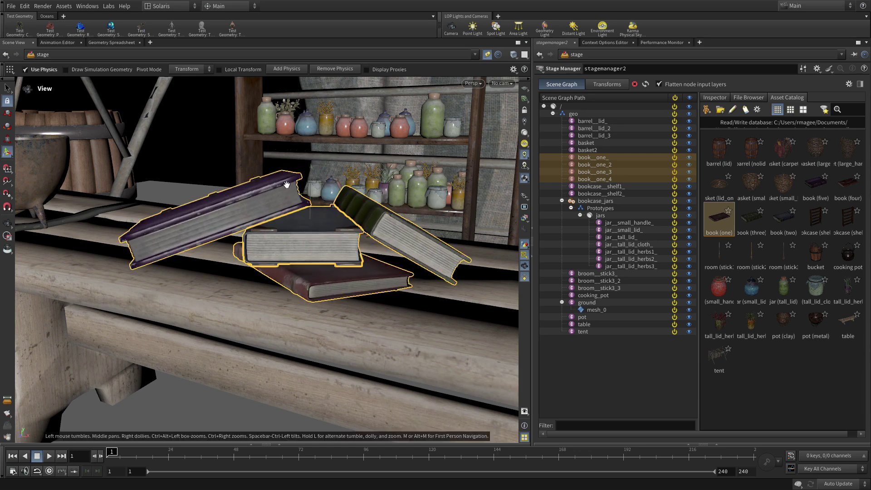
Turn off Use Physics with the settled book pile on the table
alt+drag(287, 184, 298, 219)
right_drag(298, 219, 149, 238)
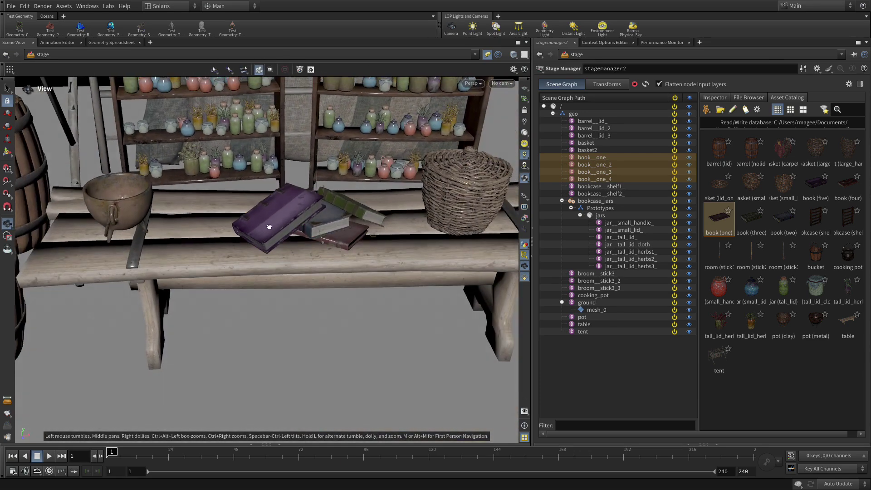
key(Return)
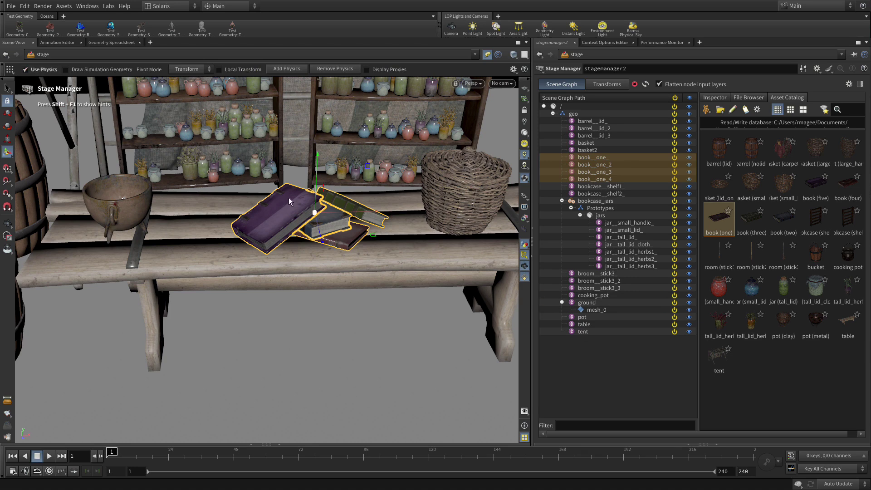
click(40, 71)
Look over the whole market stall with its props and switch to the Select tool
alt+right_drag(381, 335, 122, 360)
alt+drag(272, 300, 332, 276)
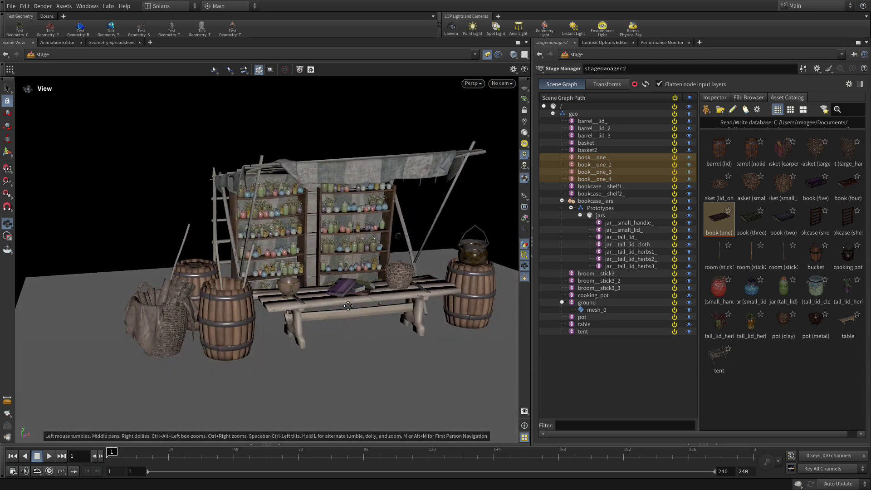
alt+middle_drag(349, 306, 302, 301)
alt+right_drag(293, 322, 309, 315)
alt+middle_drag(310, 315, 335, 321)
mouse_move(333, 323)
alt+mouse_down()
mouse_move(343, 320)
mouse_move(334, 316)
alt+mouse_up()
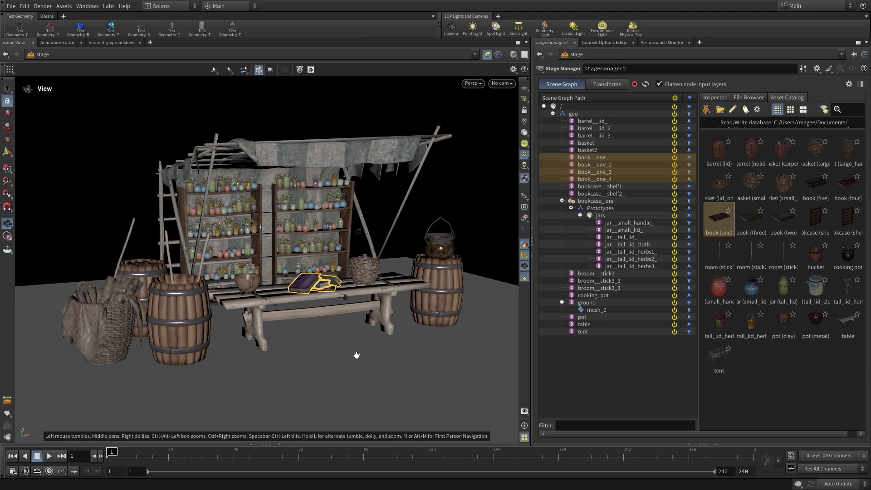
drag(357, 355, 379, 356)
key(Return)
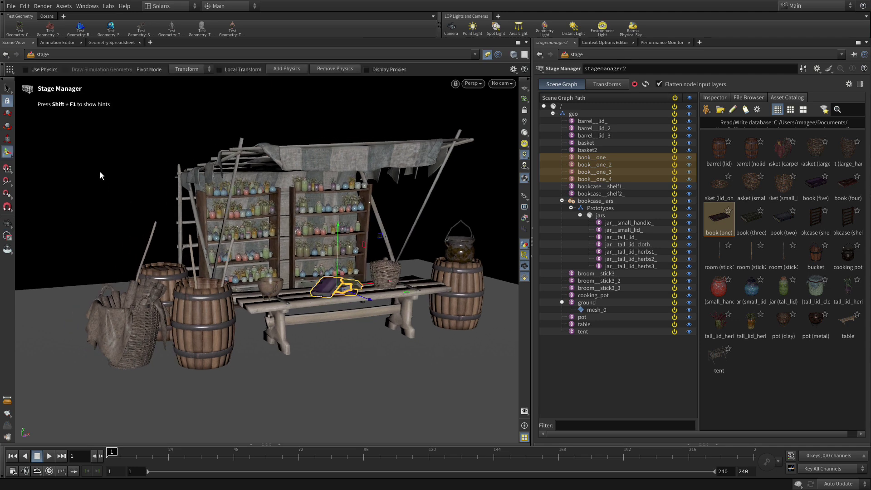
click(8, 88)
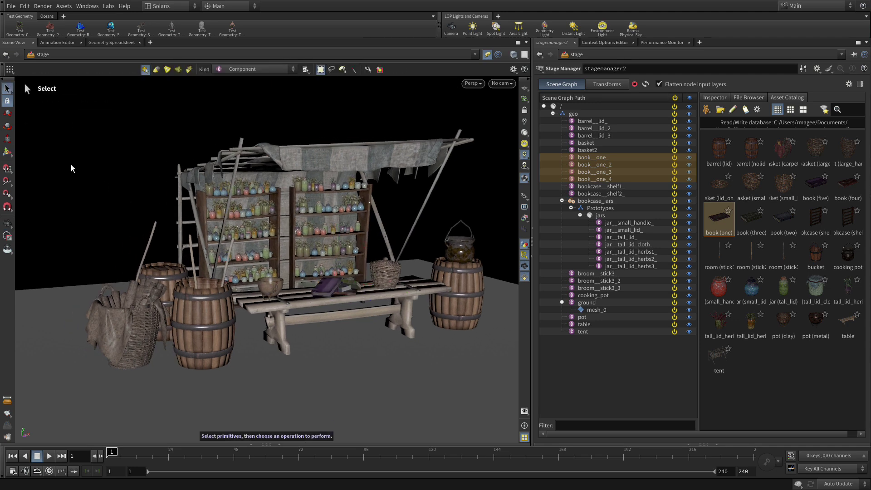